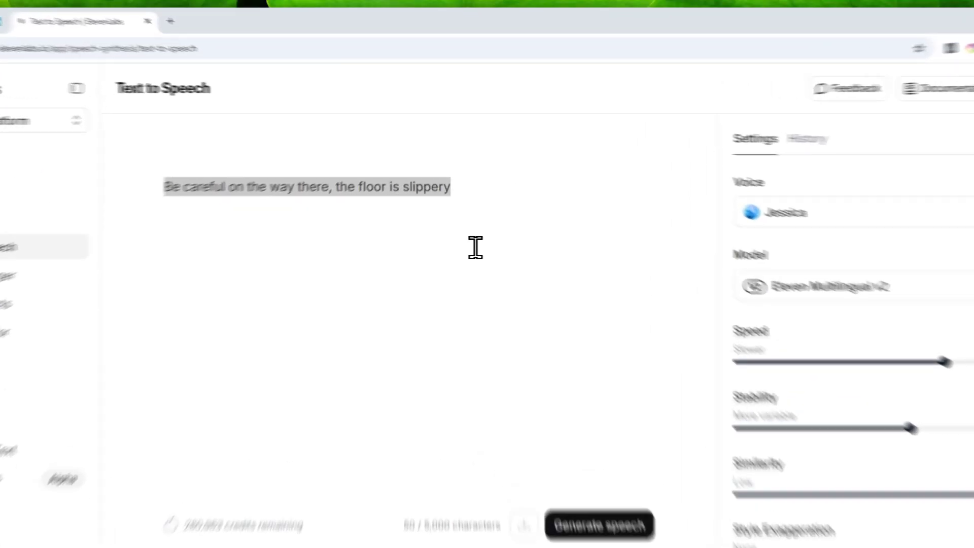
# Replay the existing clip and review the model list without changing the model.
pyautogui.click(386, 178)
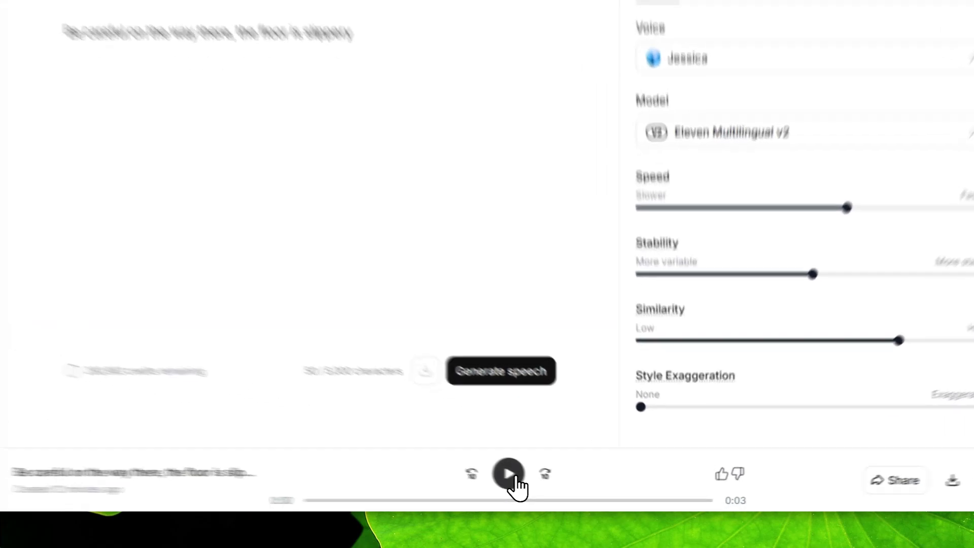
pyautogui.click(509, 474)
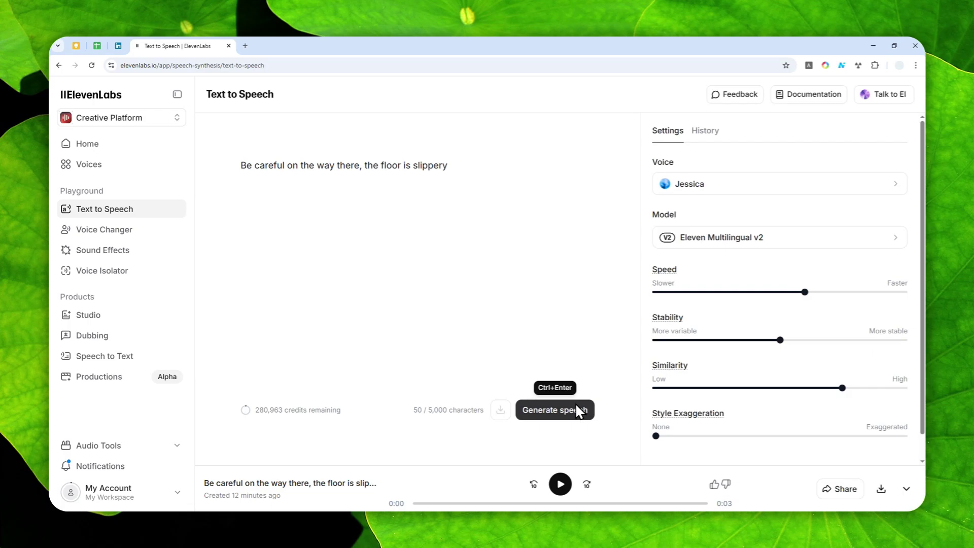
pyautogui.click(768, 239)
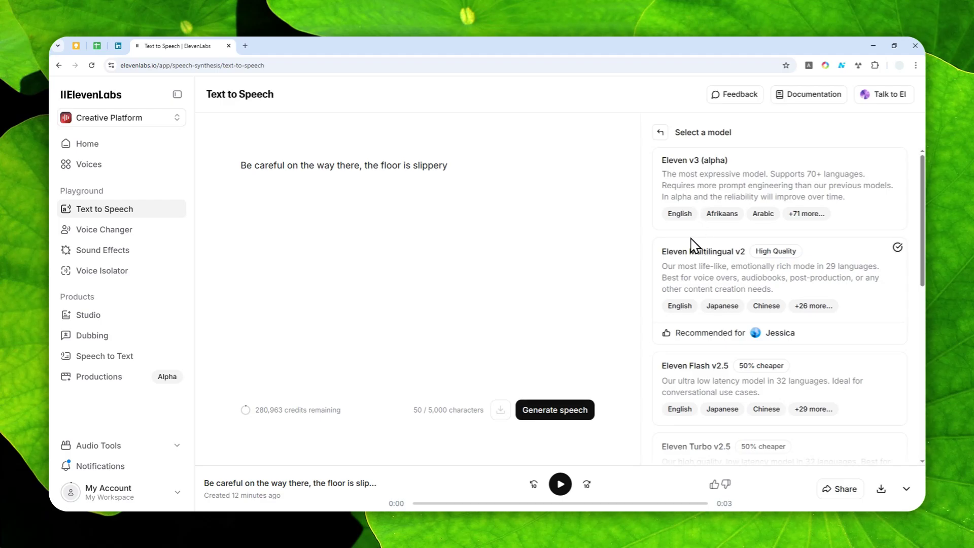
pyautogui.click(660, 133)
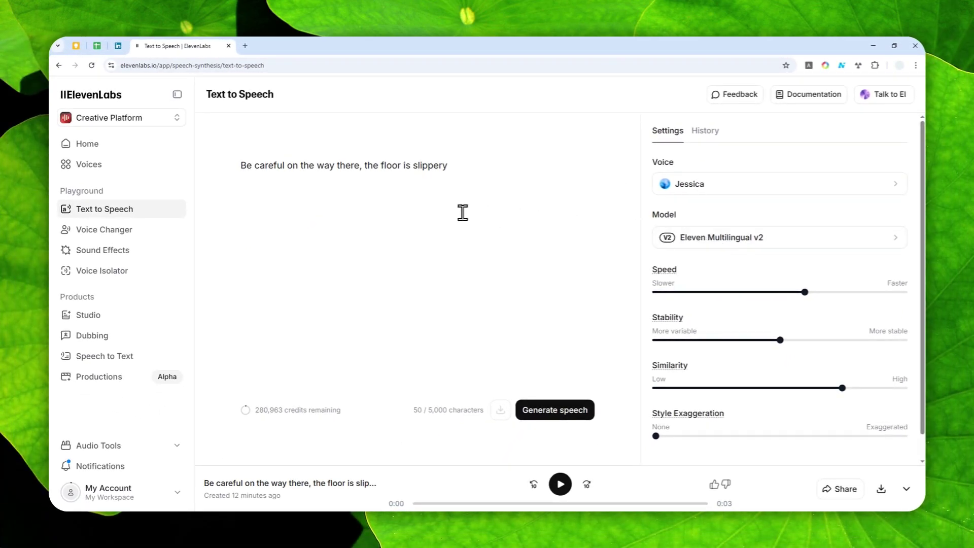
# Insert '(whispering) ' at the start of the sentence before 'Be'.
pyautogui.click(242, 169)
pyautogui.write('((')
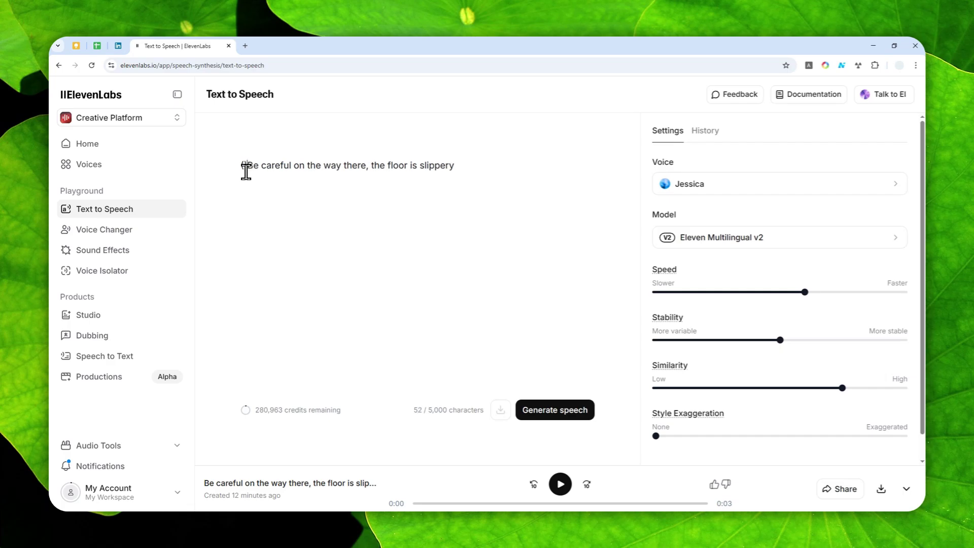
pyautogui.press('BackSpace')
pyautogui.write('this)')
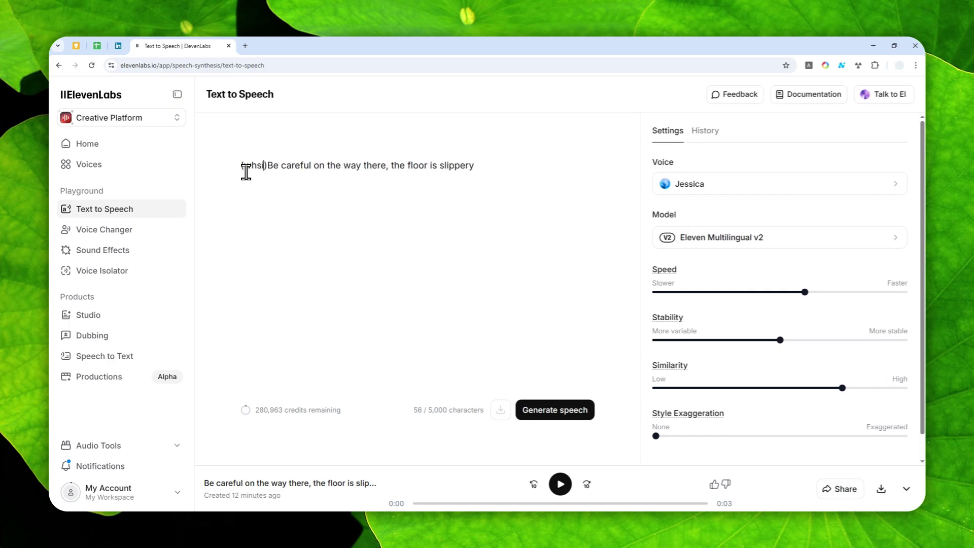
pyautogui.write('pering')
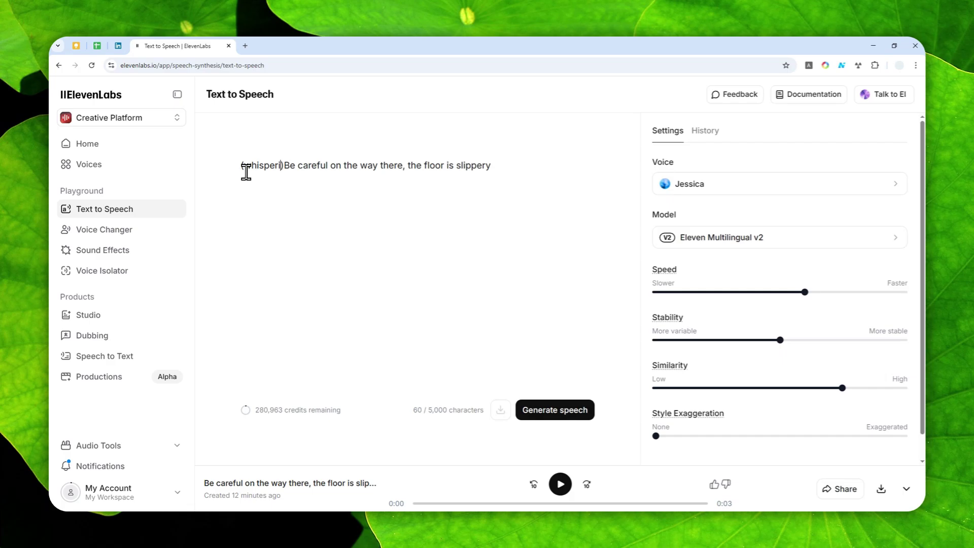
pyautogui.press('Right')
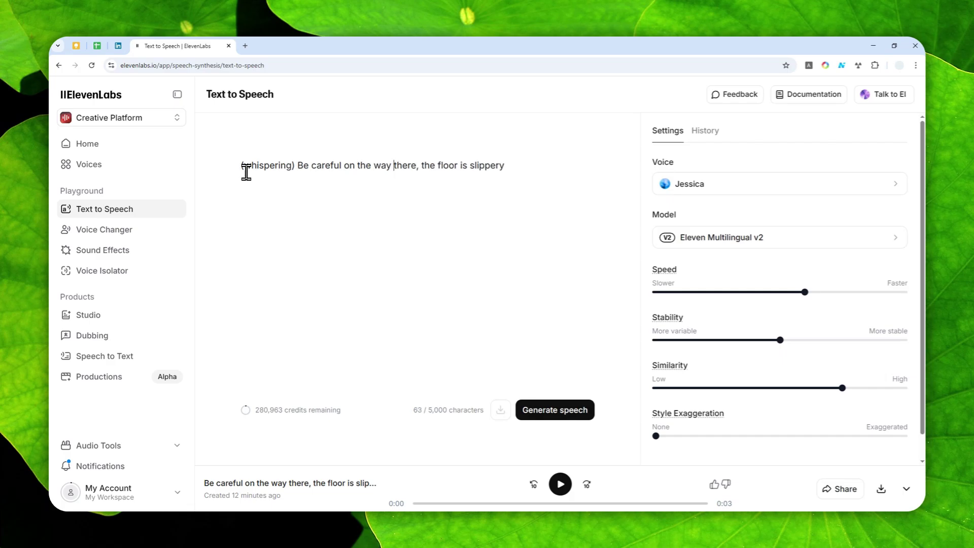
# Replace the comma after 'there' with '...'.
pyautogui.press('BackSpace')
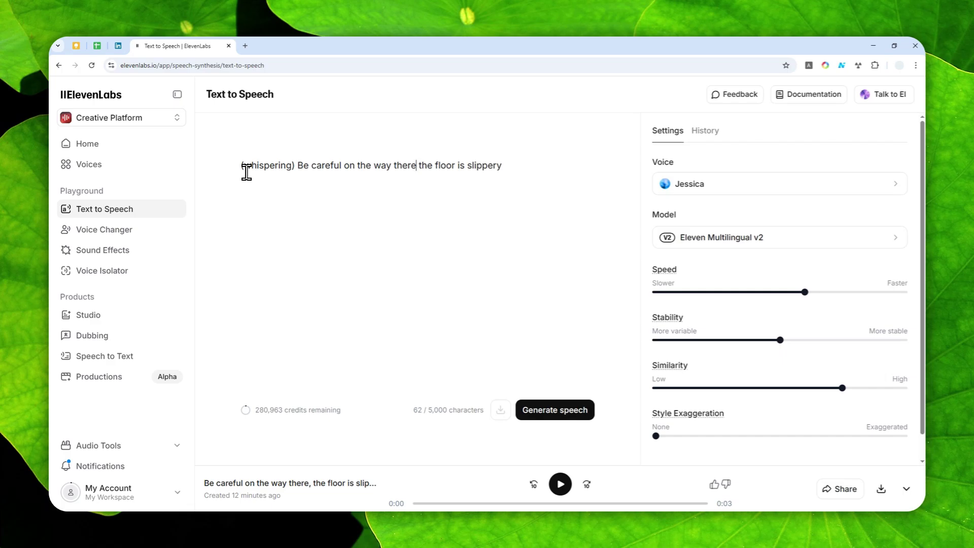
pyautogui.write('...')
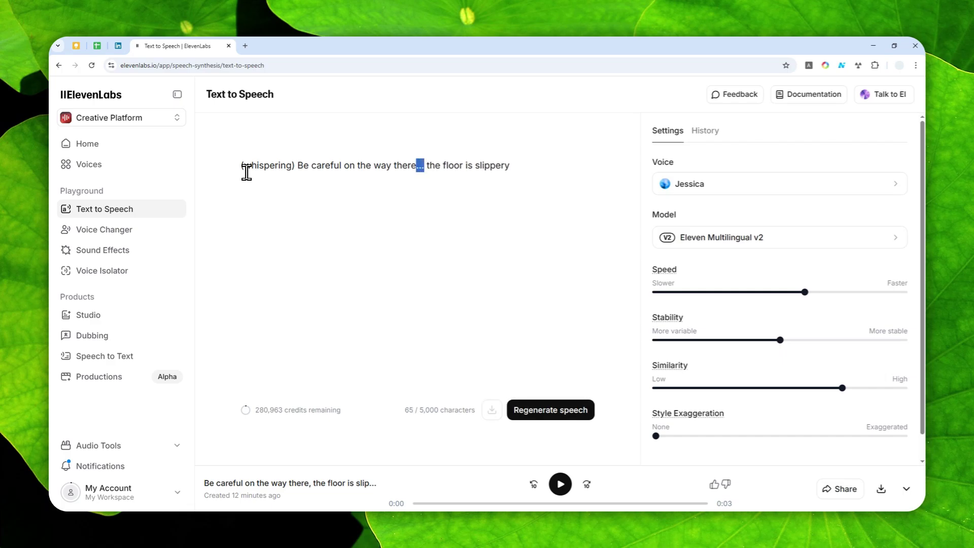
pyautogui.write(' -')
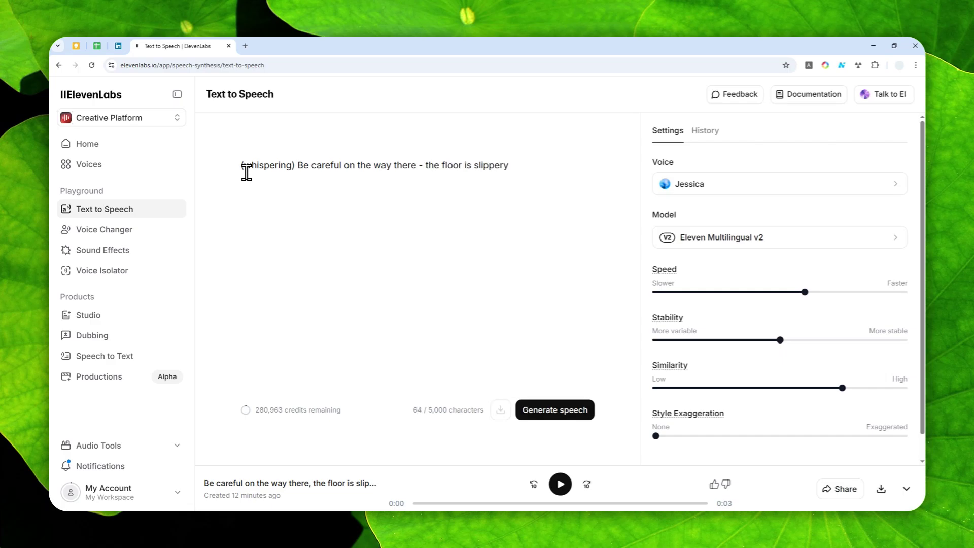
pyautogui.press('BackSpace')
pyautogui.press('BackSpace')
pyautogui.write('...')
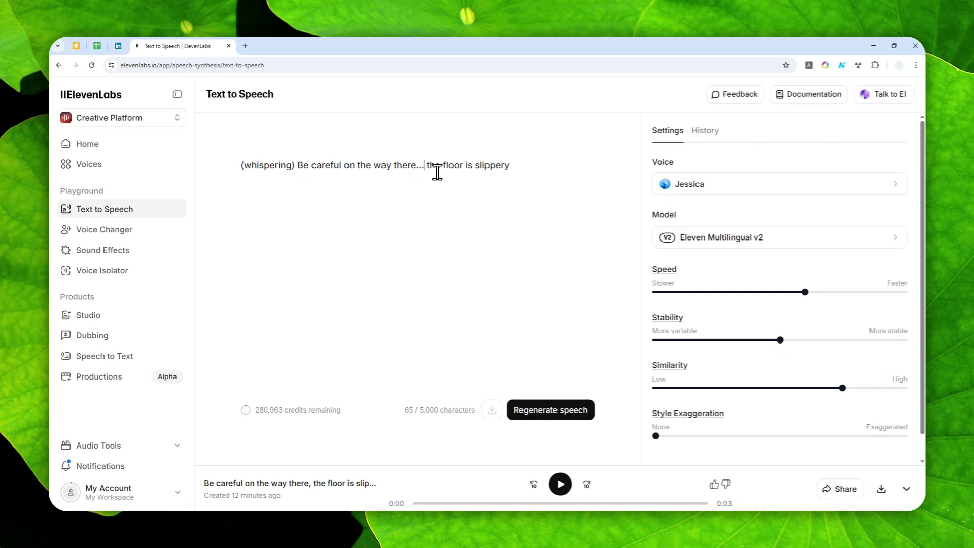
pyautogui.doubleClick(421, 166)
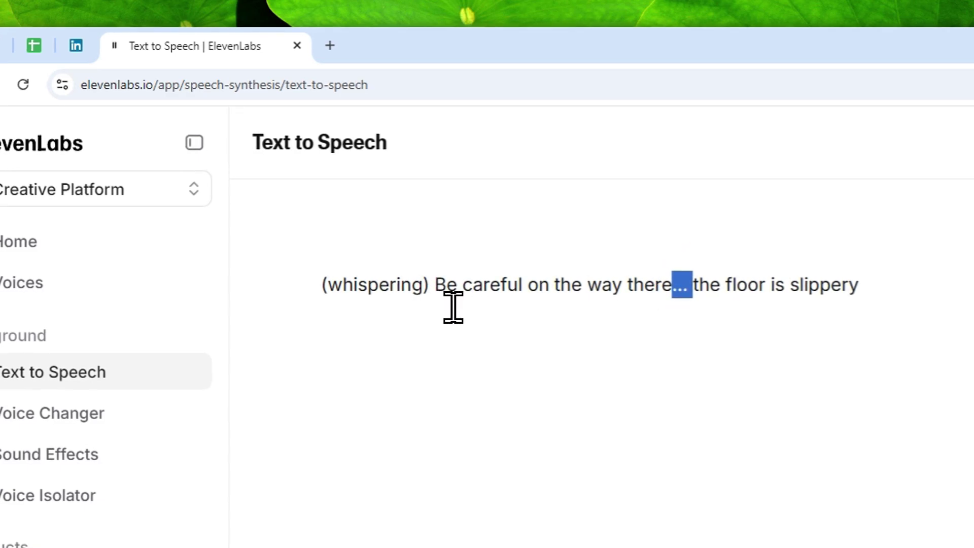
pyautogui.moveTo(430, 285); pyautogui.dragTo(309, 291)
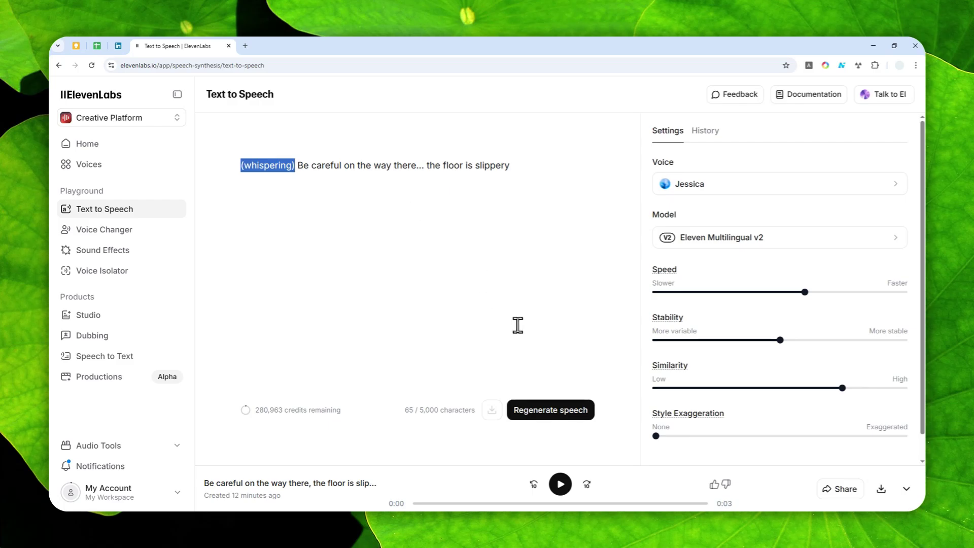
# Generate the whispering clip, then revert '...' to a comma and delete '(whispering)'.
pyautogui.click(536, 409)
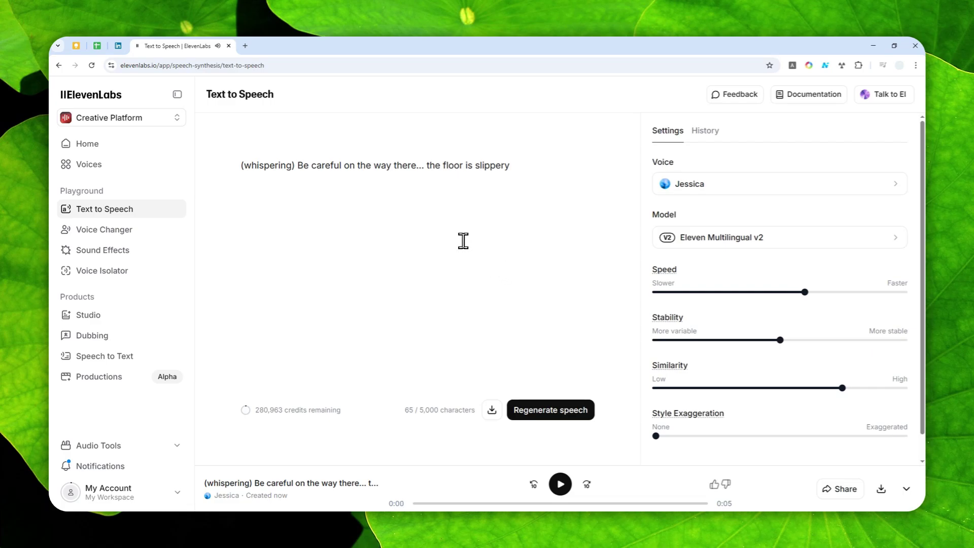
pyautogui.click(424, 165)
pyautogui.press('BackSpace')
pyautogui.press('BackSpace')
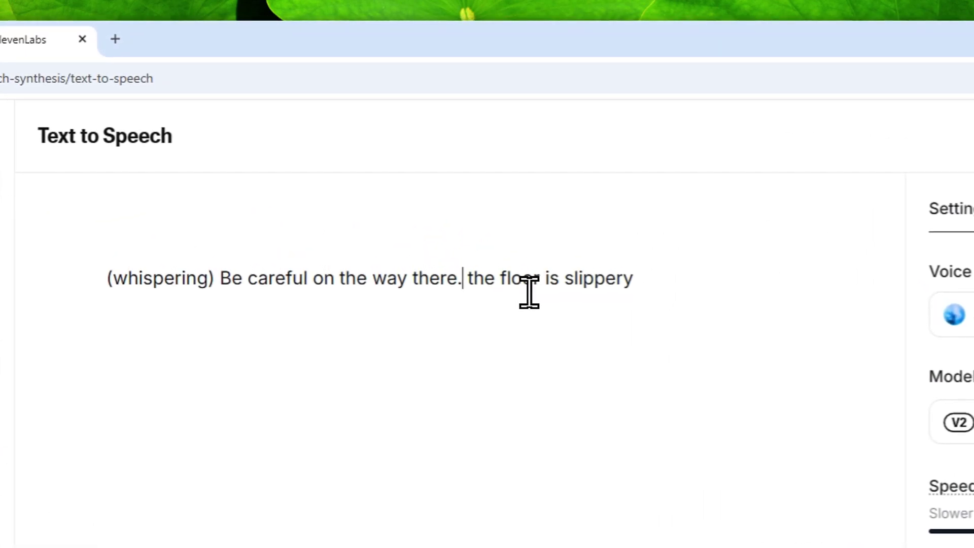
pyautogui.press('BackSpace')
pyautogui.write(',')
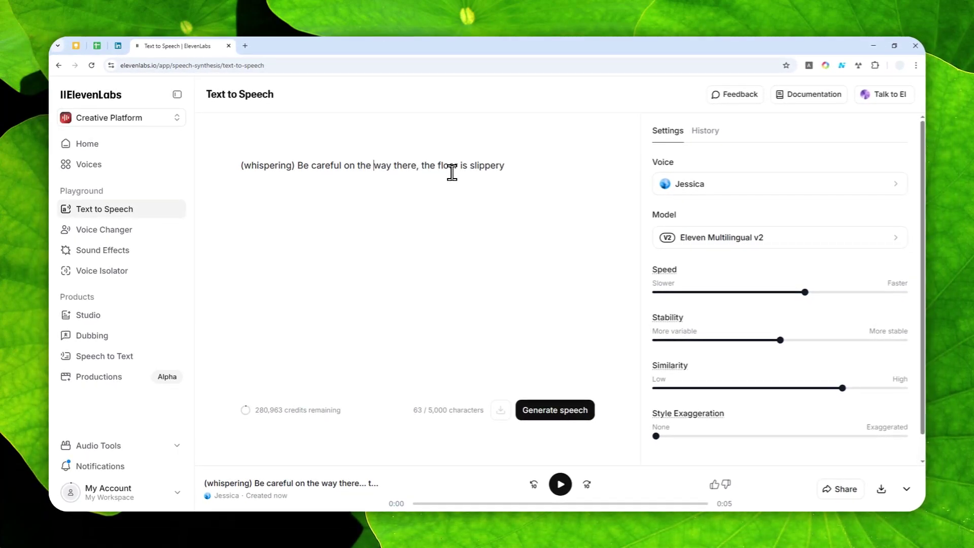
pyautogui.hotkey('ctrl', 'Left')
pyautogui.hotkey('ctrl', 'Left')
pyautogui.hotkey('ctrl', 'shift', 'Left')
pyautogui.hotkey('ctrl', 'shift', 'Left')
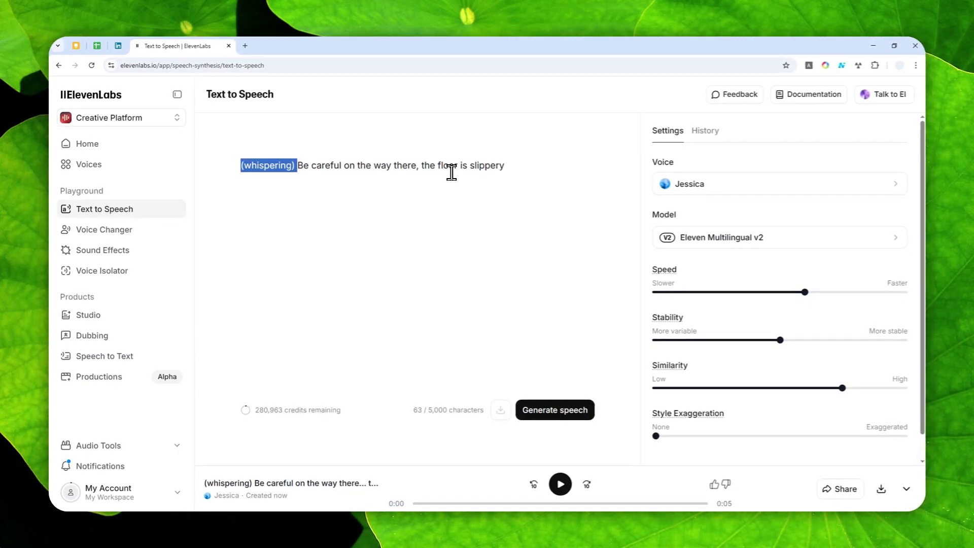
pyautogui.press('BackSpace')
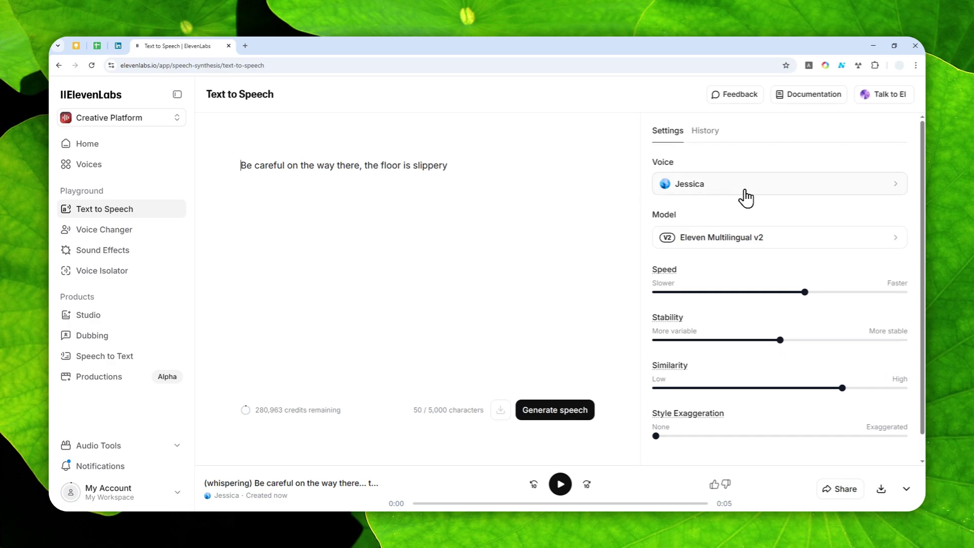
# Search the voice list for whisper and ASMR voices, previewing Mademoiselle French - ASMR.
pyautogui.click(684, 186)
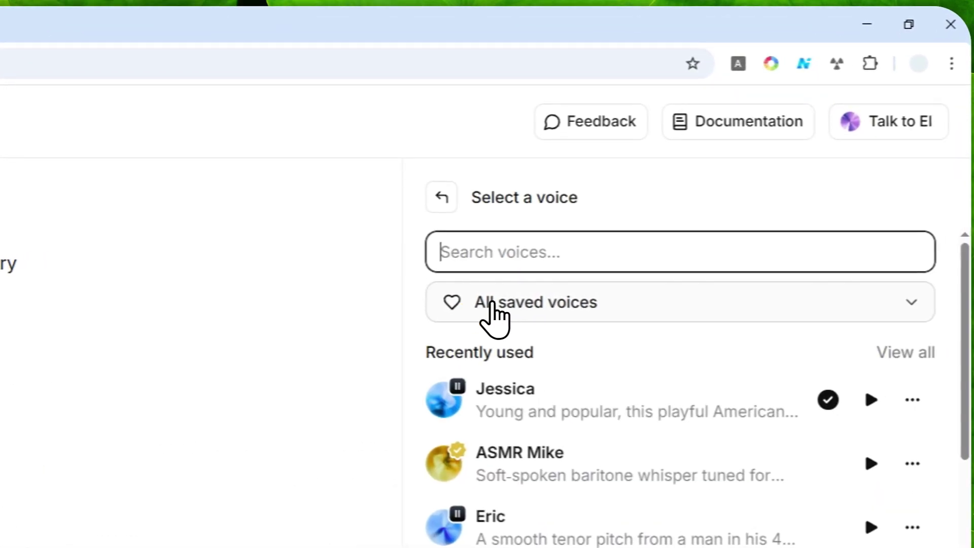
pyautogui.click(550, 261)
pyautogui.write('whisper')
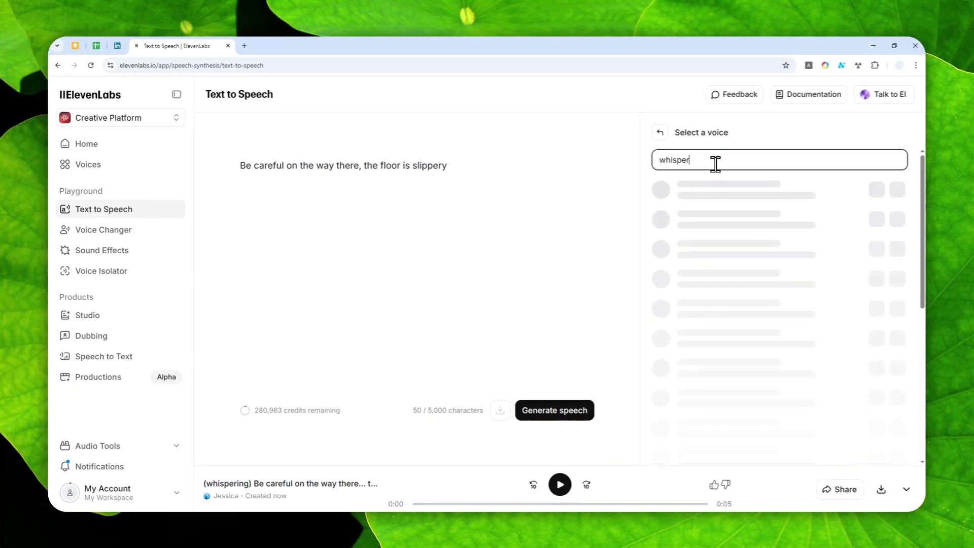
pyautogui.hotkey('ctrl', 'a')
pyautogui.write('A')
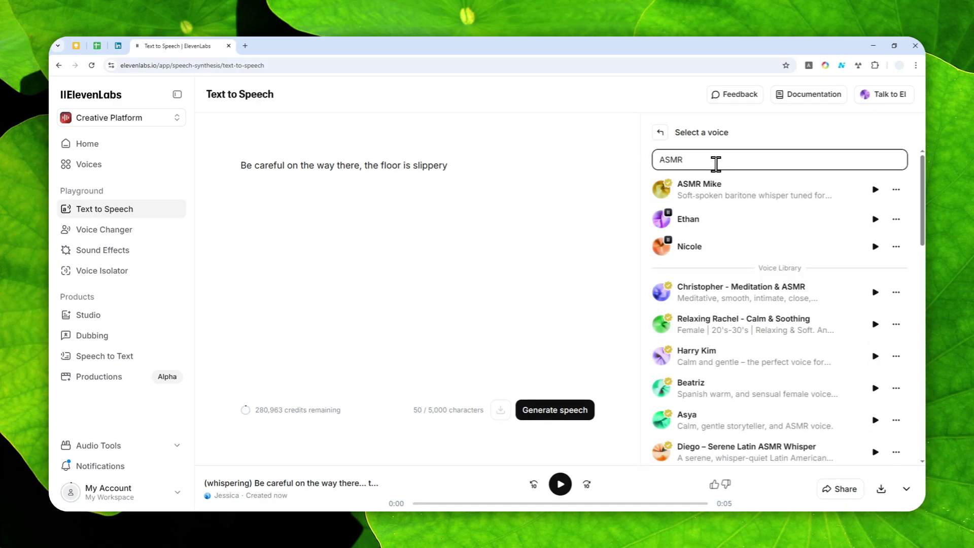
pyautogui.scroll(-1, 716, 163)
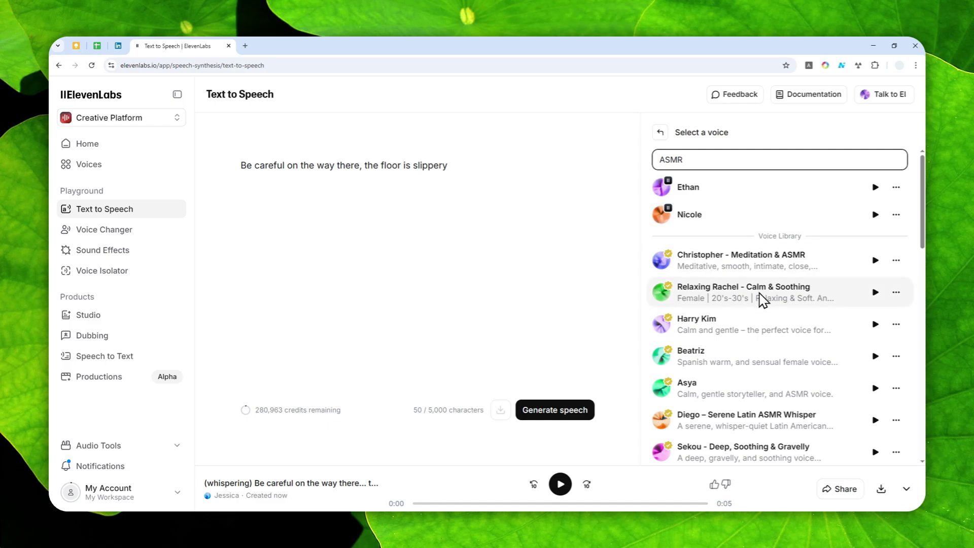
pyautogui.scroll(-2, 762, 289)
pyautogui.scroll(-3, 765, 274)
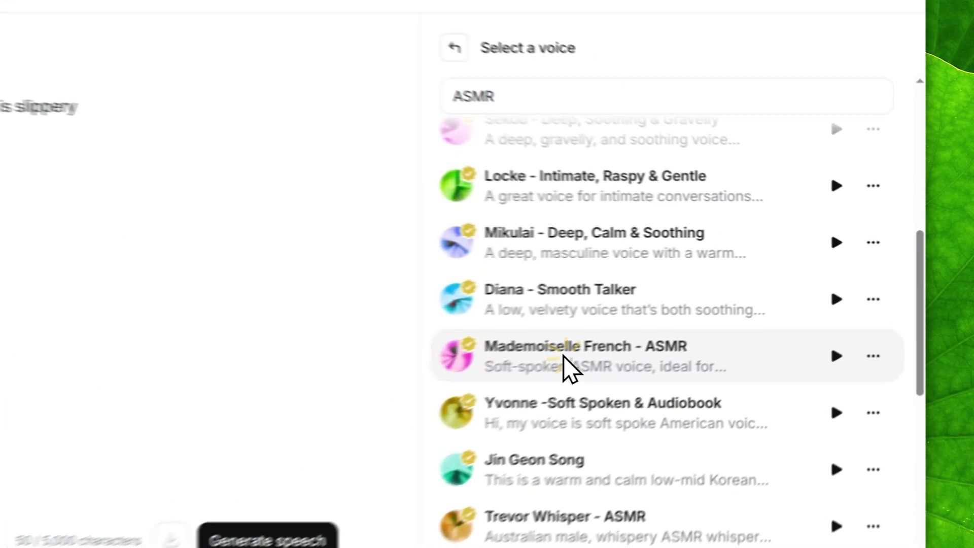
pyautogui.click(722, 313)
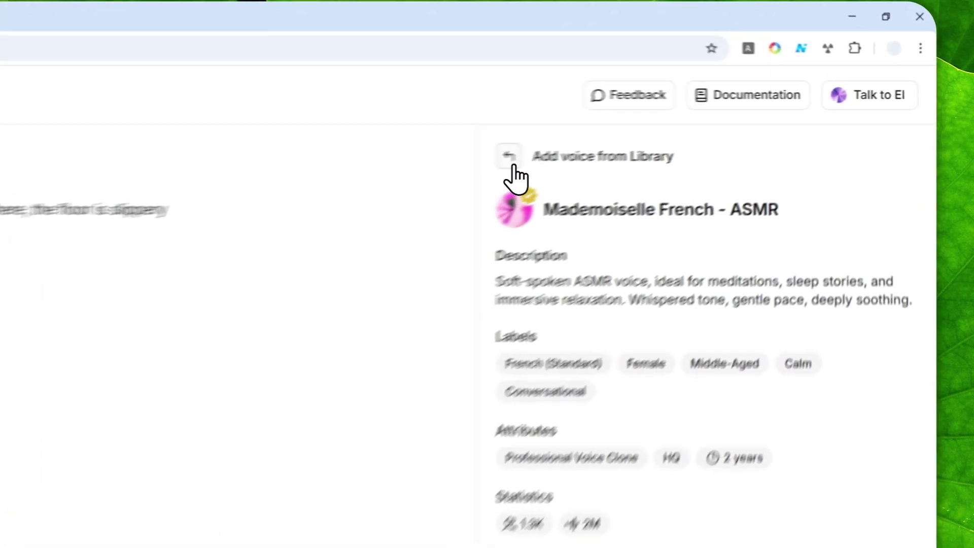
pyautogui.click(512, 161)
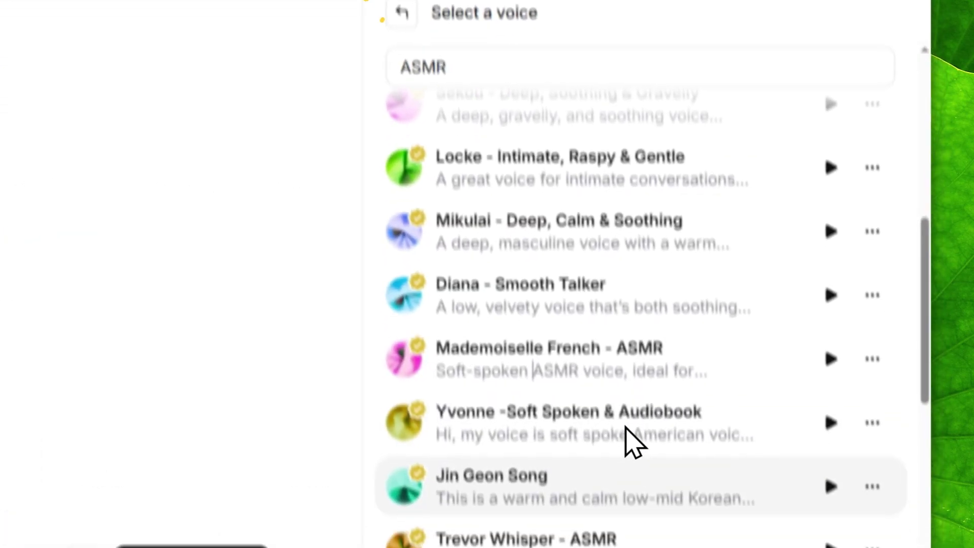
# Find Sable - Whisper & ASMR in the results and add it to My Voices.
pyautogui.scroll(5, 643, 320)
pyautogui.scroll(1, 733, 295)
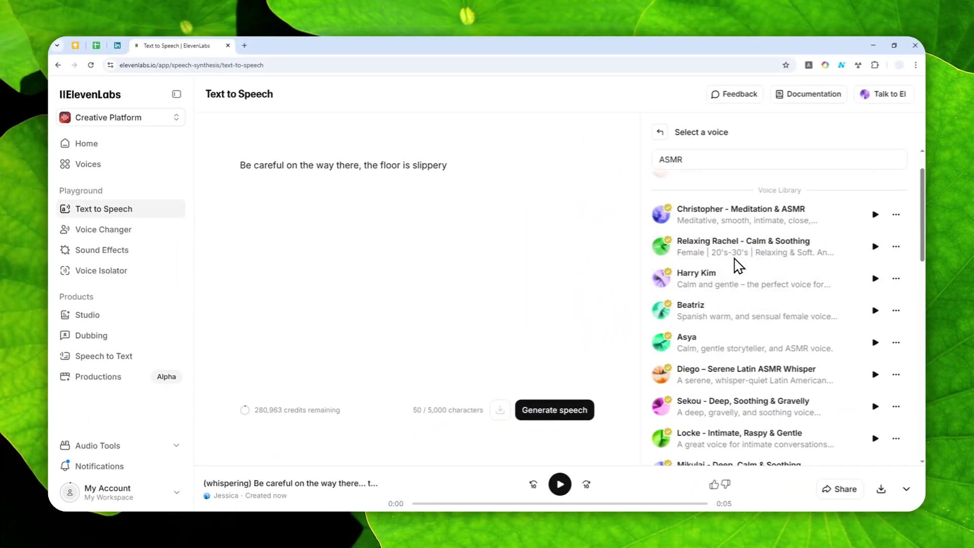
pyautogui.scroll(2, 731, 264)
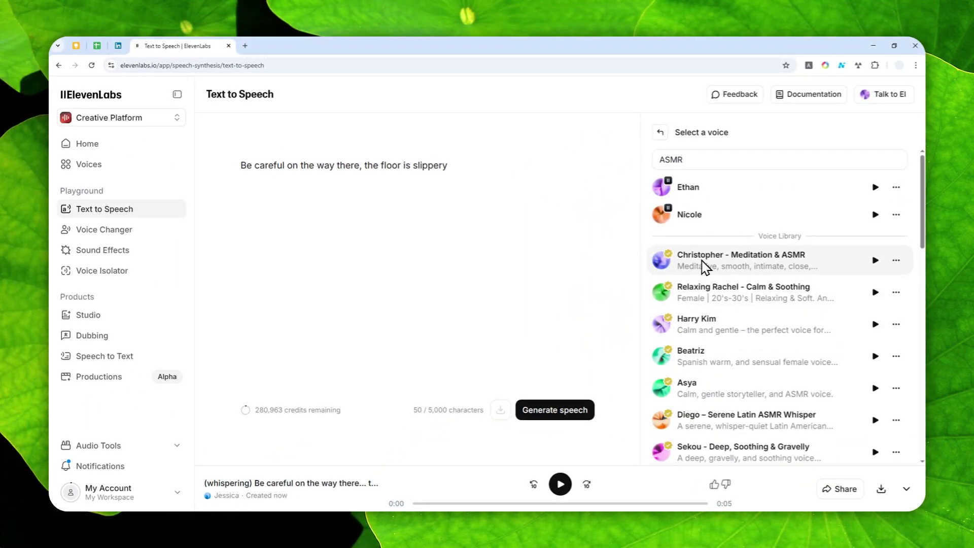
pyautogui.scroll(-5, 741, 266)
pyautogui.scroll(5, 723, 206)
pyautogui.scroll(-6, 740, 284)
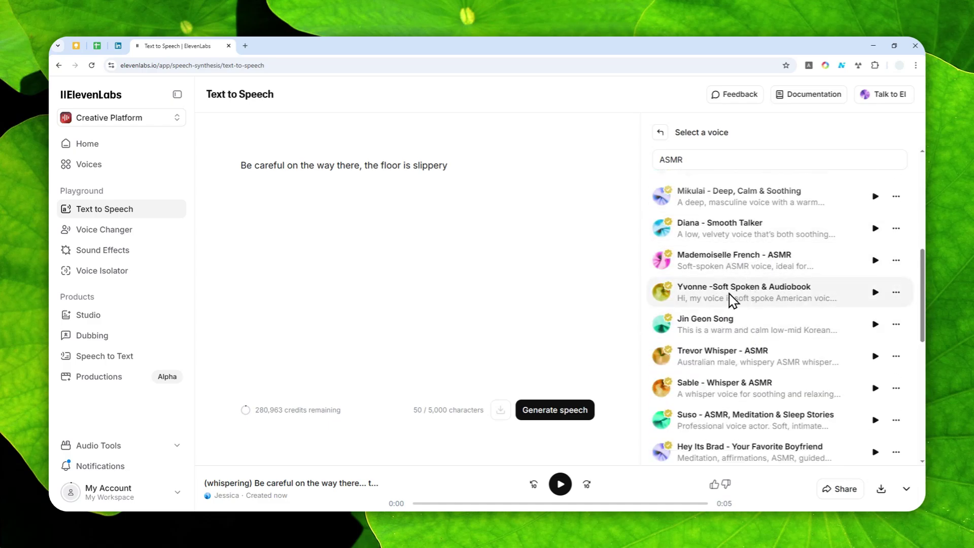
pyautogui.scroll(-1, 736, 403)
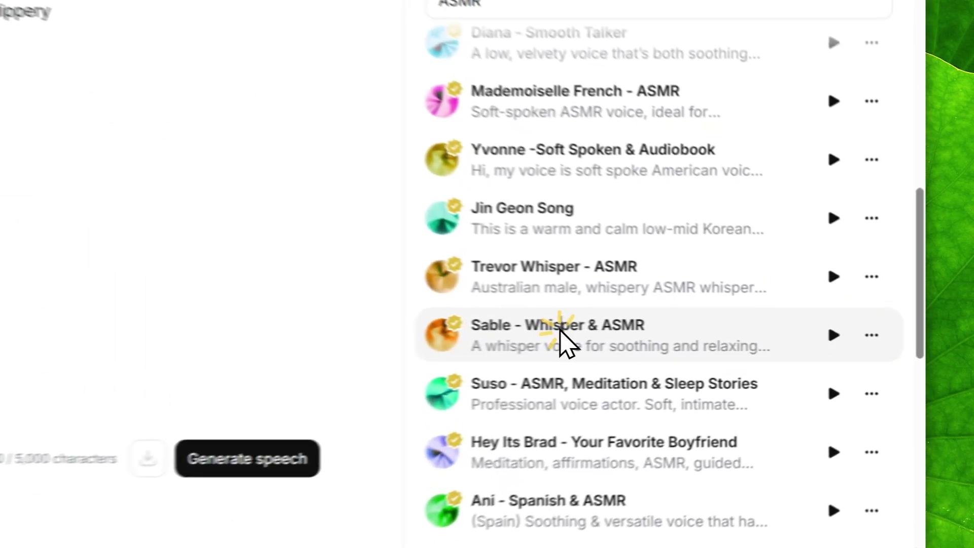
pyautogui.click(728, 341)
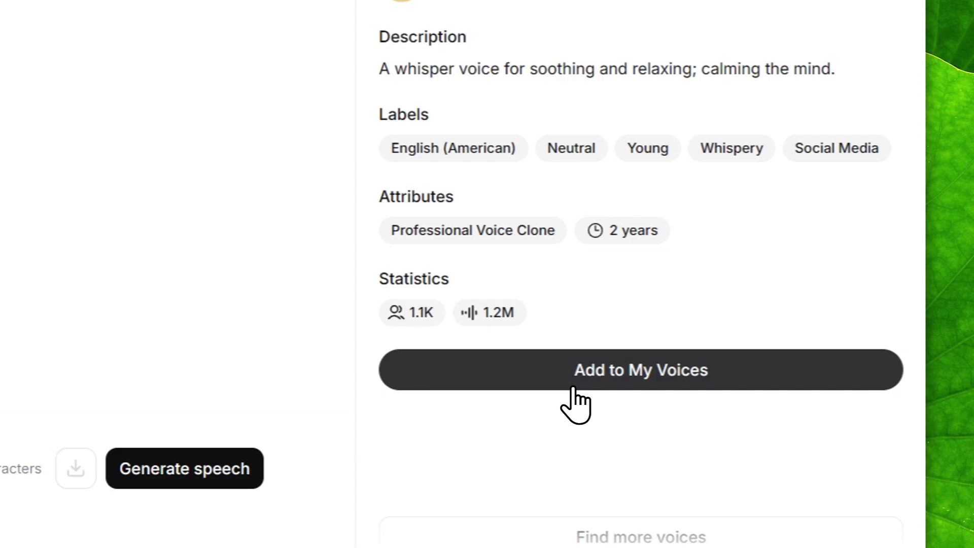
pyautogui.click(570, 367)
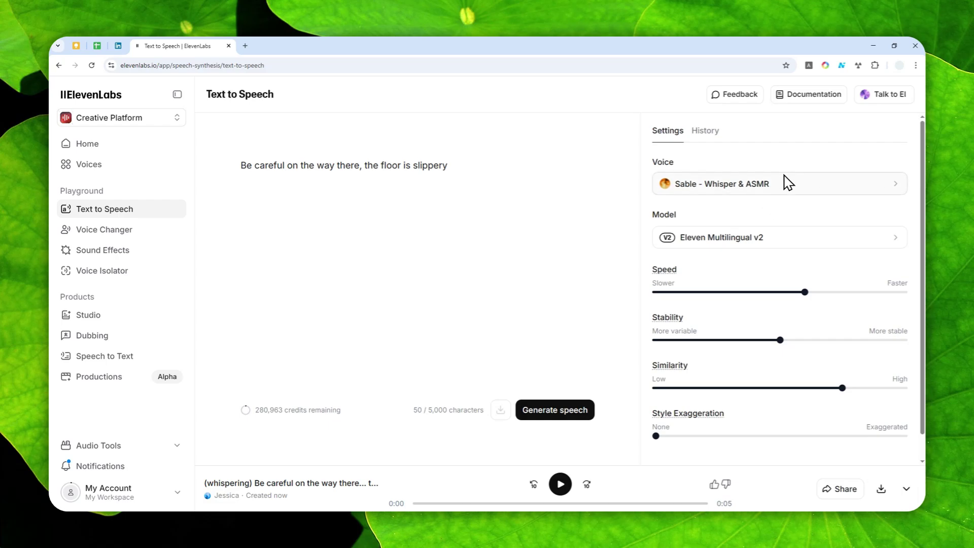
# Generate the slippery-floor sentence in Sable's voice and replay the 0:03 clip.
pyautogui.scroll(-1, 809, 319)
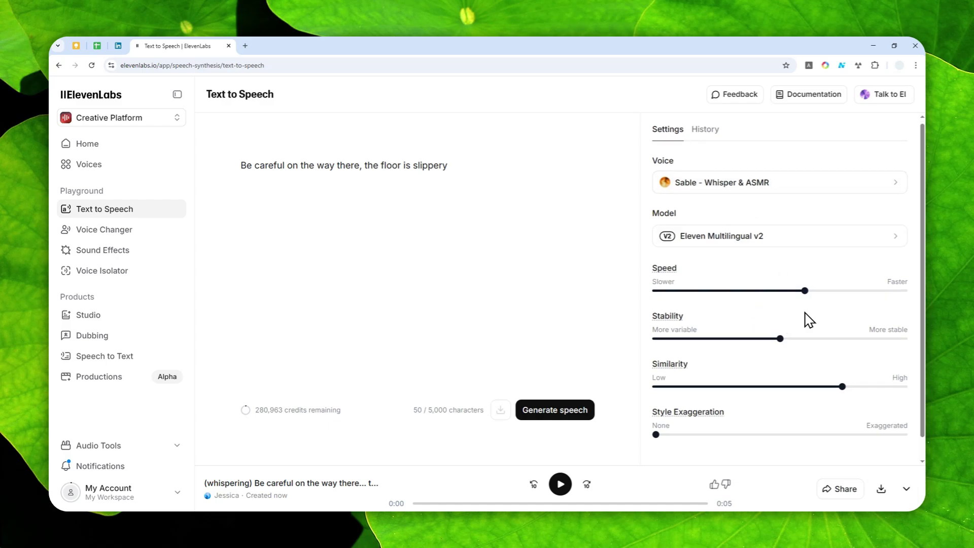
pyautogui.scroll(-1, 809, 319)
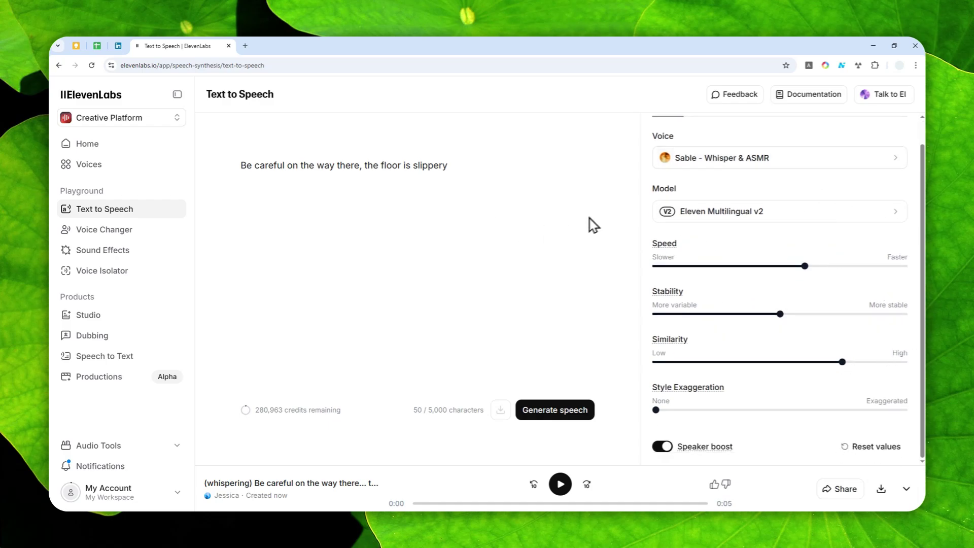
pyautogui.click(573, 410)
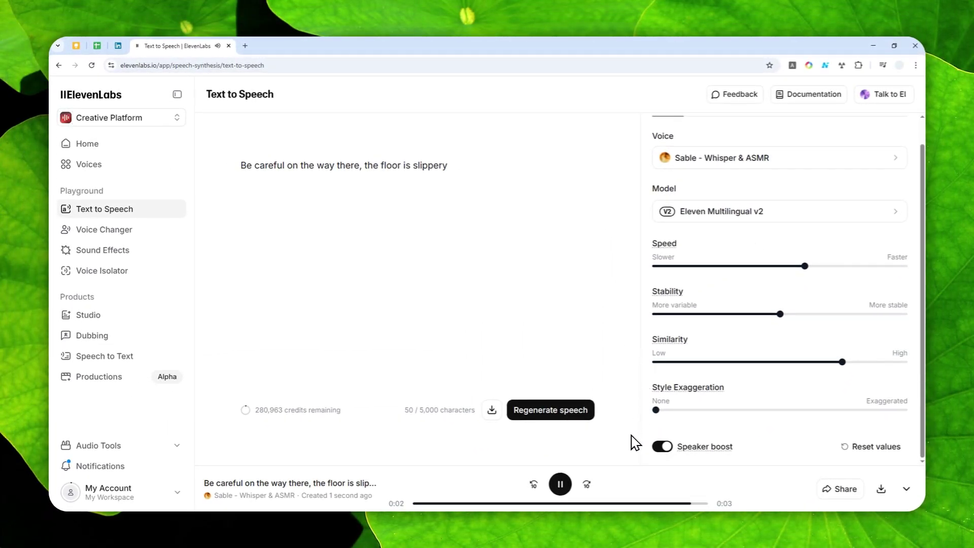
pyautogui.click(560, 485)
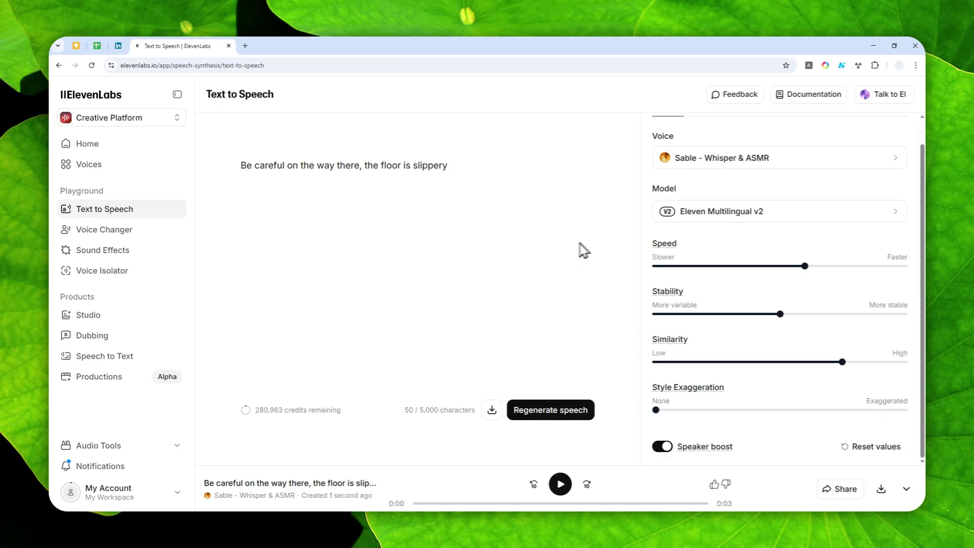
pyautogui.click(749, 226)
pyautogui.scroll(1, 718, 220)
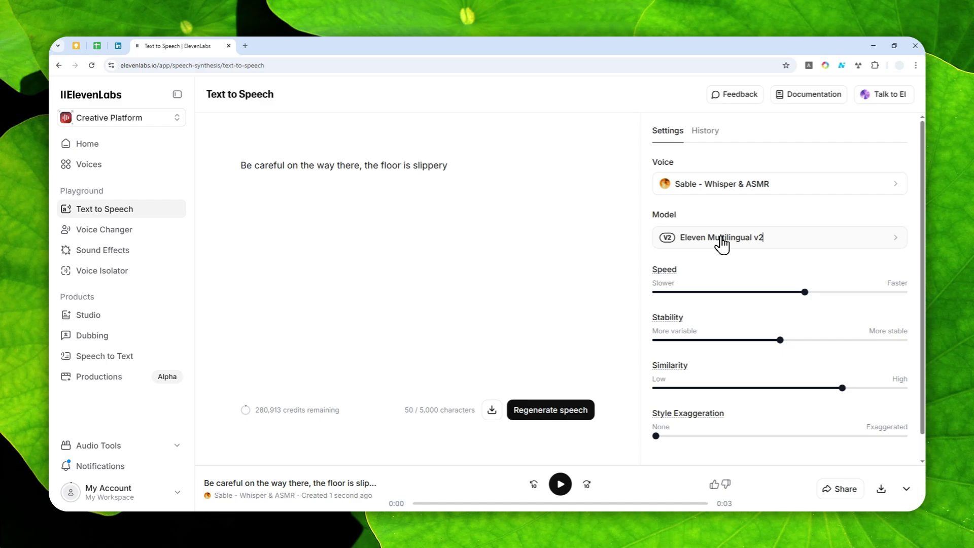
# Switch to Eleven v3 (alpha) and browse the Best voices for v3 collection.
pyautogui.click(720, 240)
pyautogui.click(718, 180)
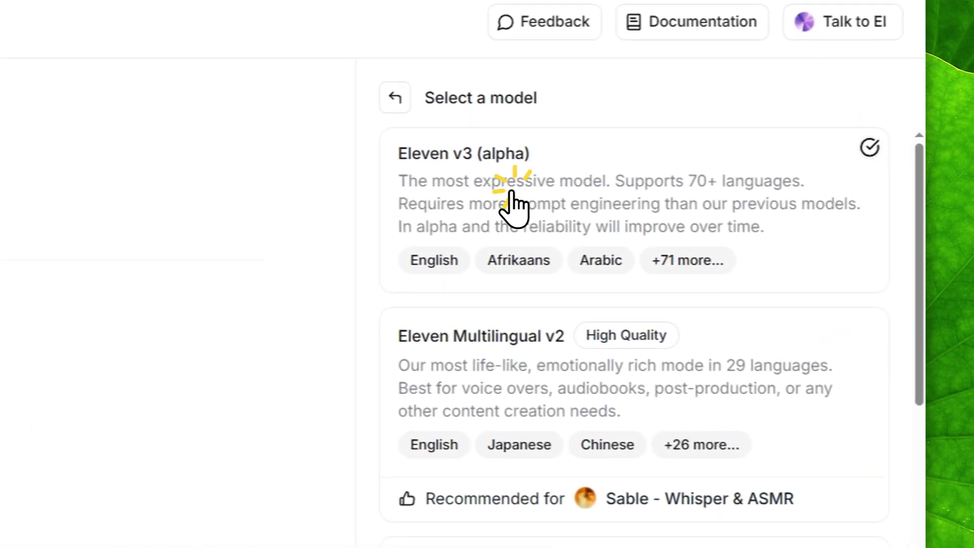
pyautogui.click(527, 208)
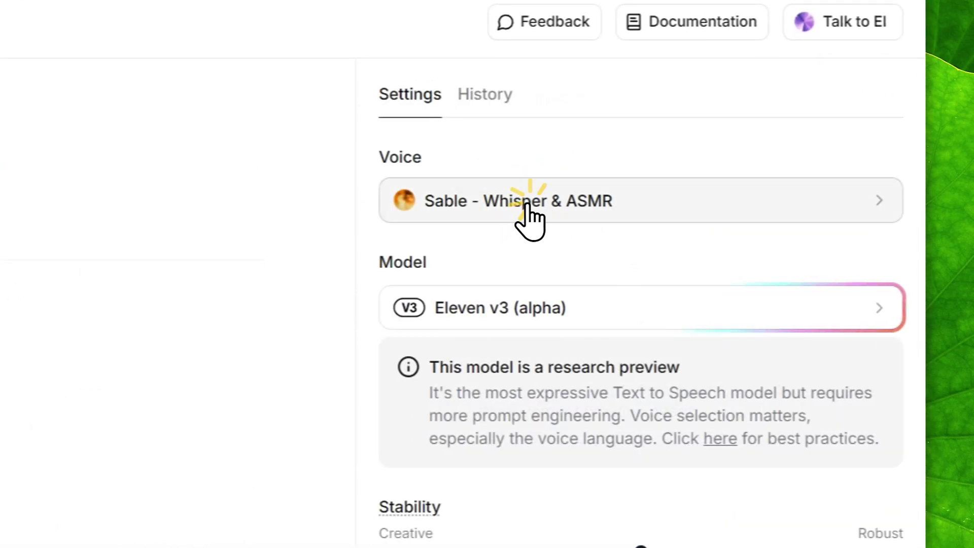
pyautogui.click(527, 205)
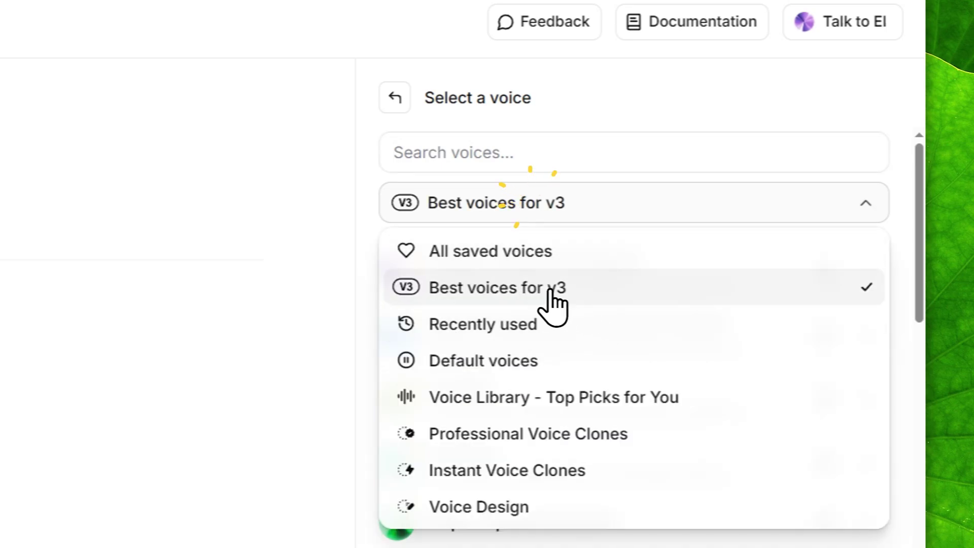
pyautogui.click(579, 290)
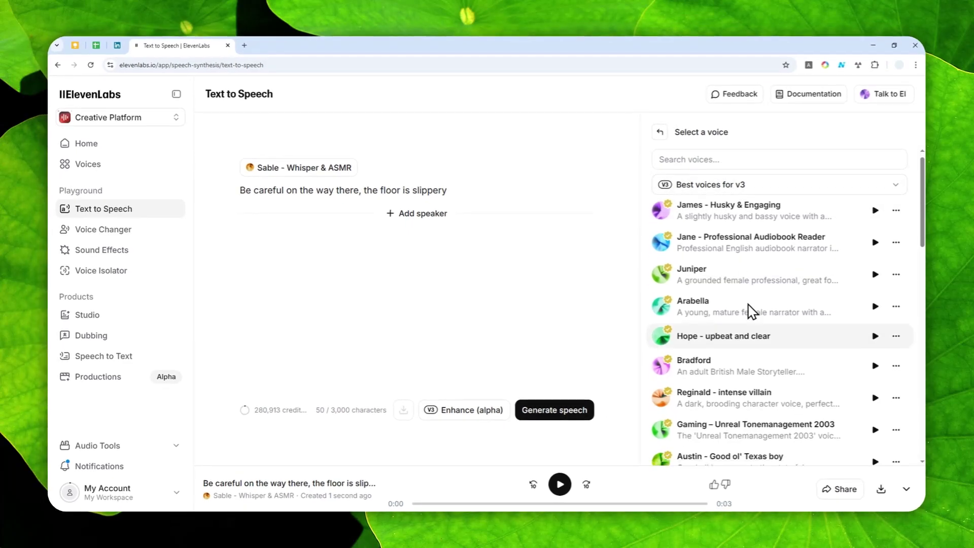
pyautogui.scroll(-5, 750, 310)
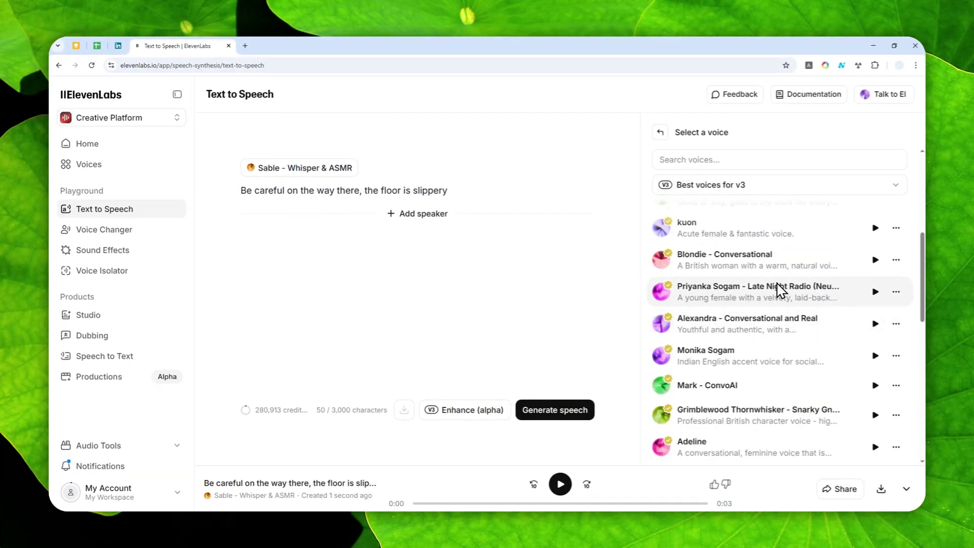
pyautogui.scroll(-8, 779, 291)
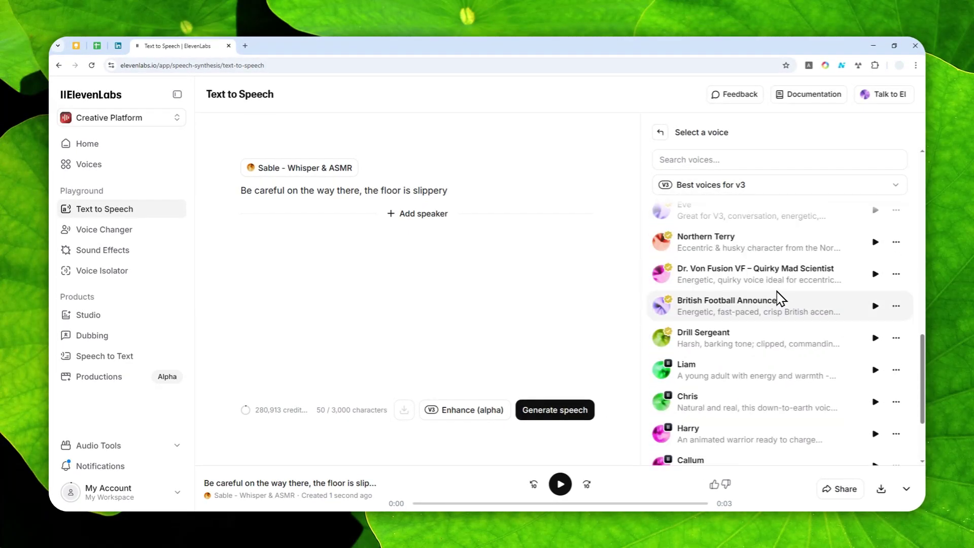
pyautogui.scroll(-3, 780, 299)
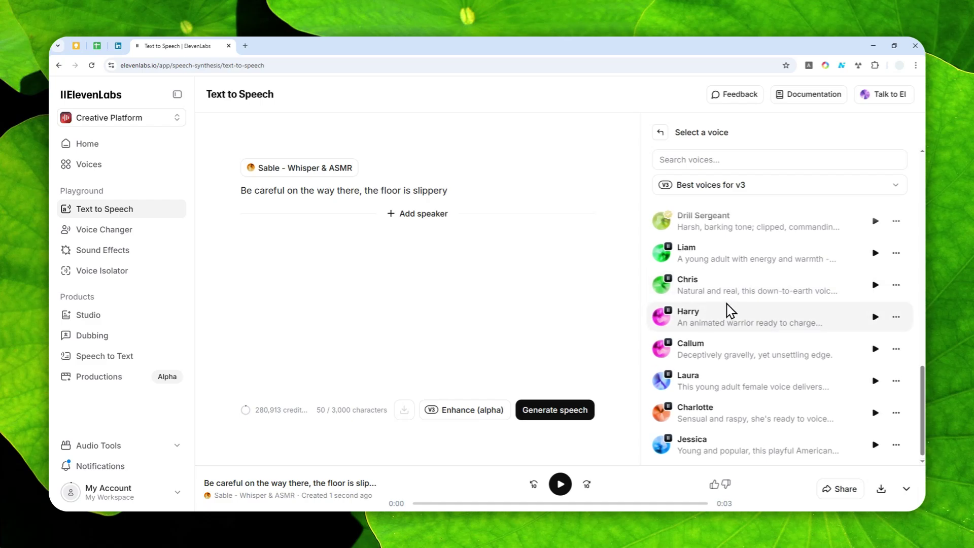
pyautogui.scroll(3, 730, 310)
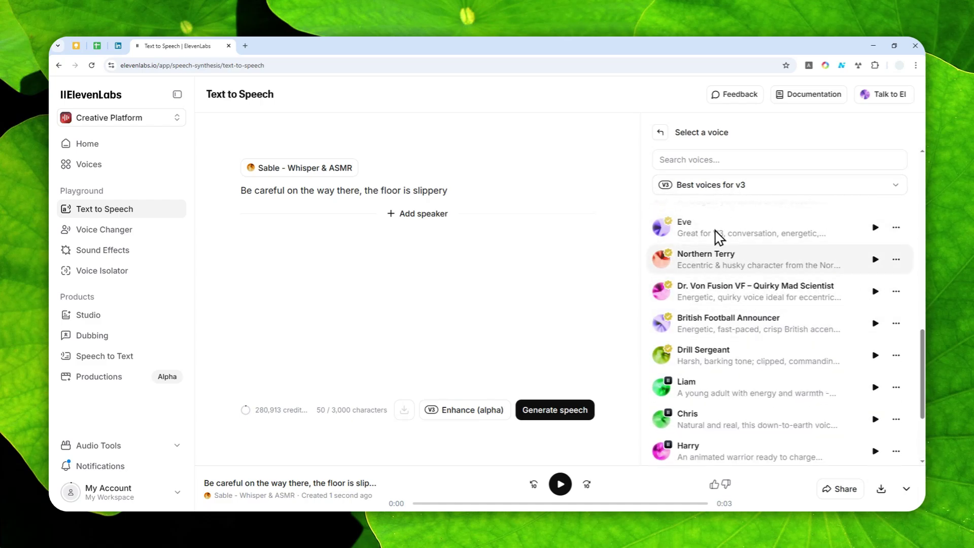
pyautogui.scroll(3, 766, 302)
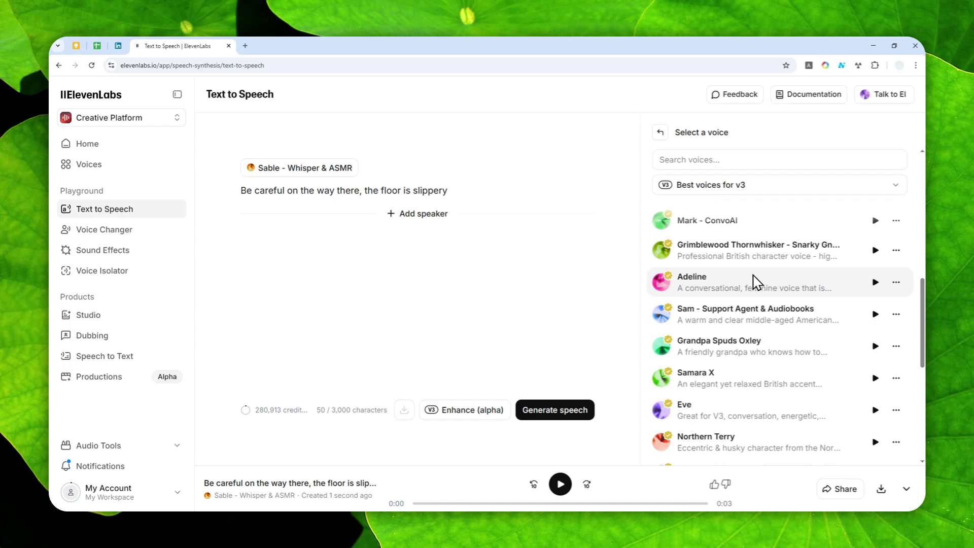
pyautogui.scroll(-5, 756, 282)
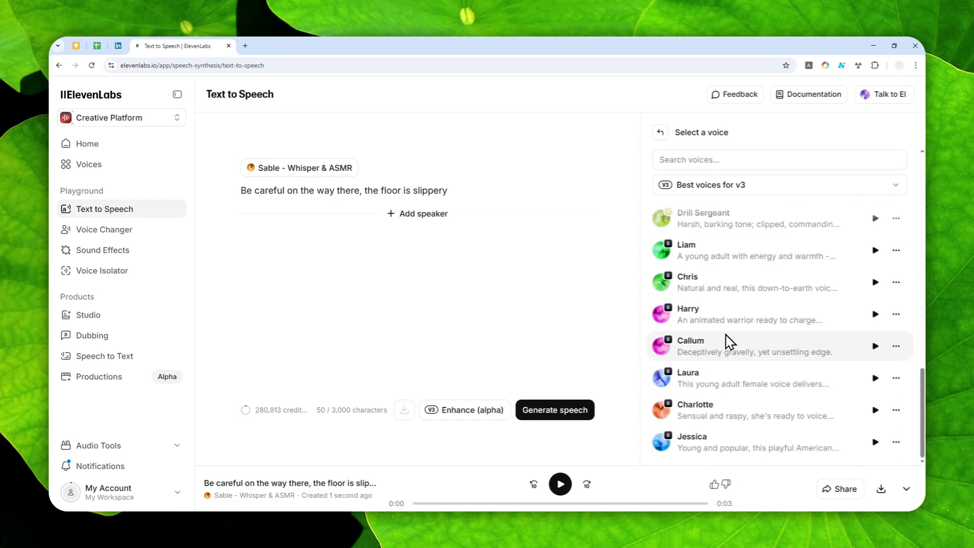
# Choose Jessica as the voice and prefix the sentence with a [whispers] tag.
pyautogui.click(703, 444)
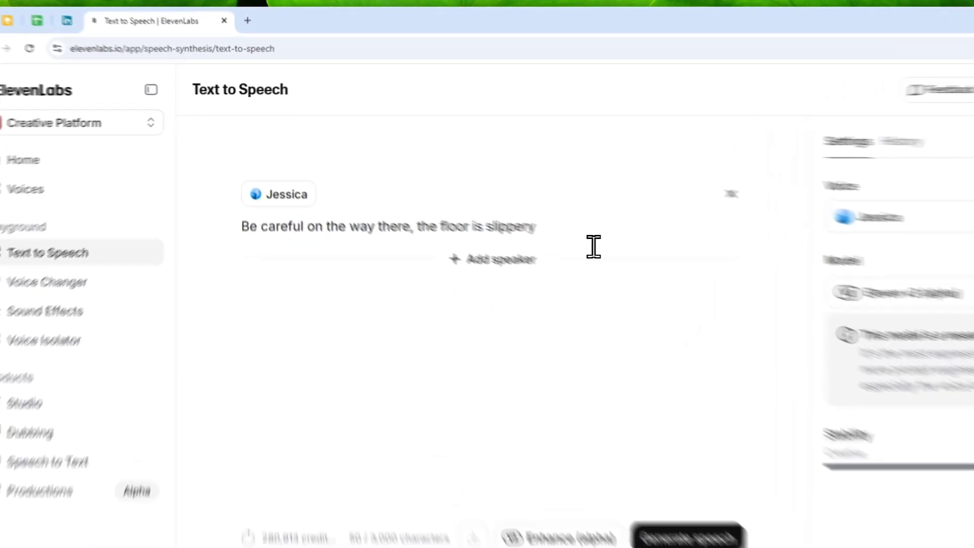
pyautogui.moveTo(477, 192); pyautogui.dragTo(164, 188)
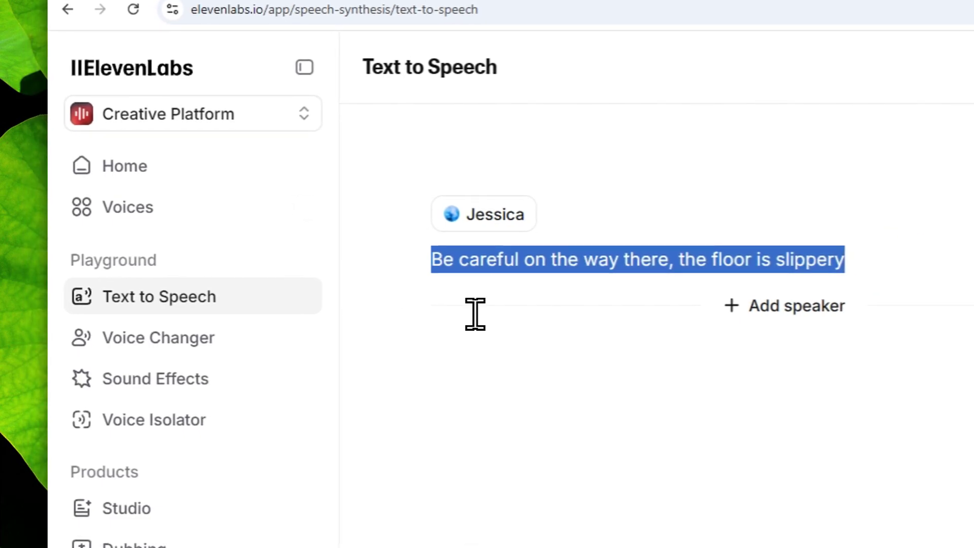
pyautogui.click(457, 278)
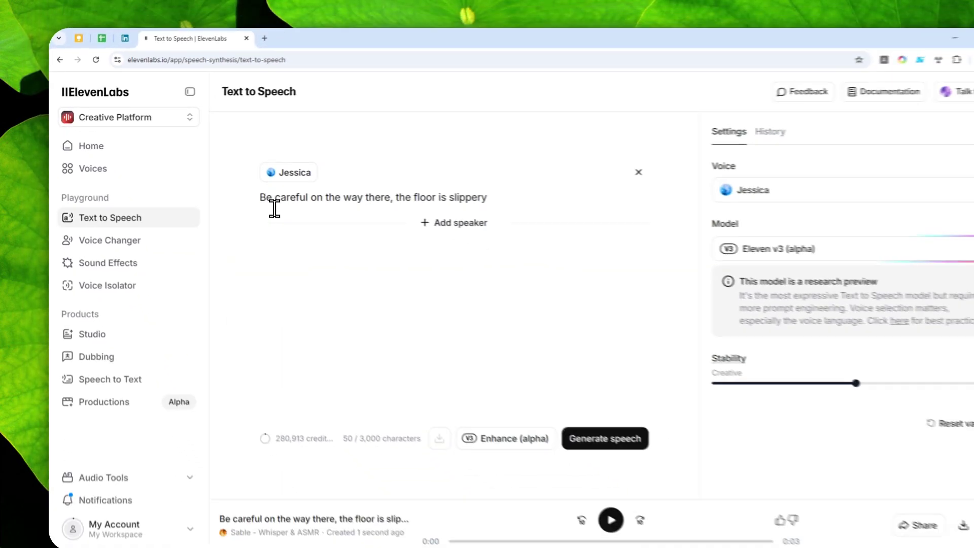
pyautogui.write('[whispers')
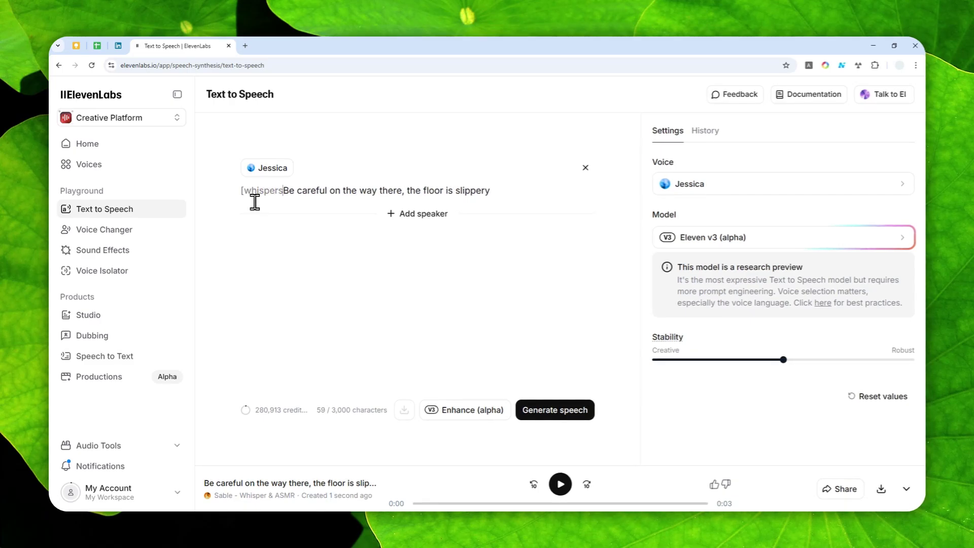
pyautogui.write(']')
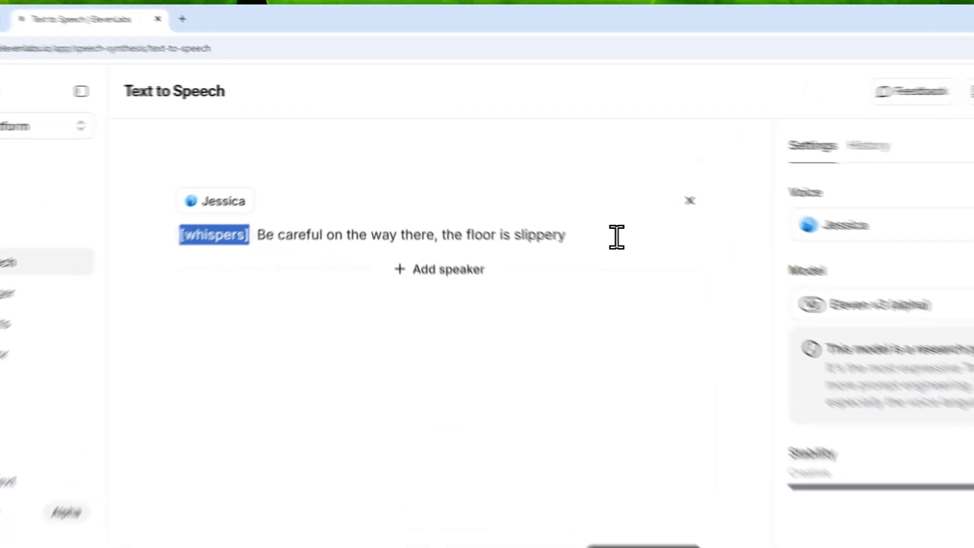
pyautogui.moveTo(538, 192); pyautogui.dragTo(310, 188)
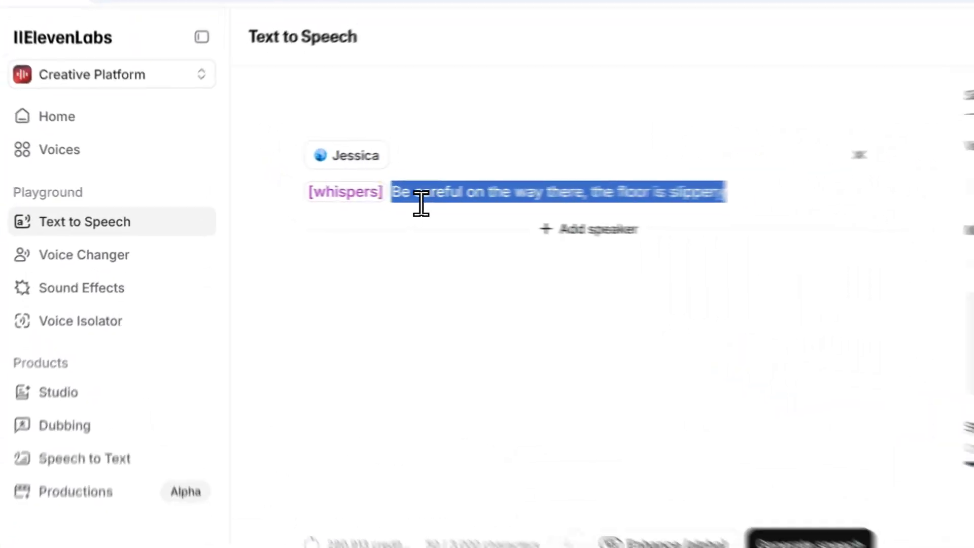
pyautogui.click(306, 195)
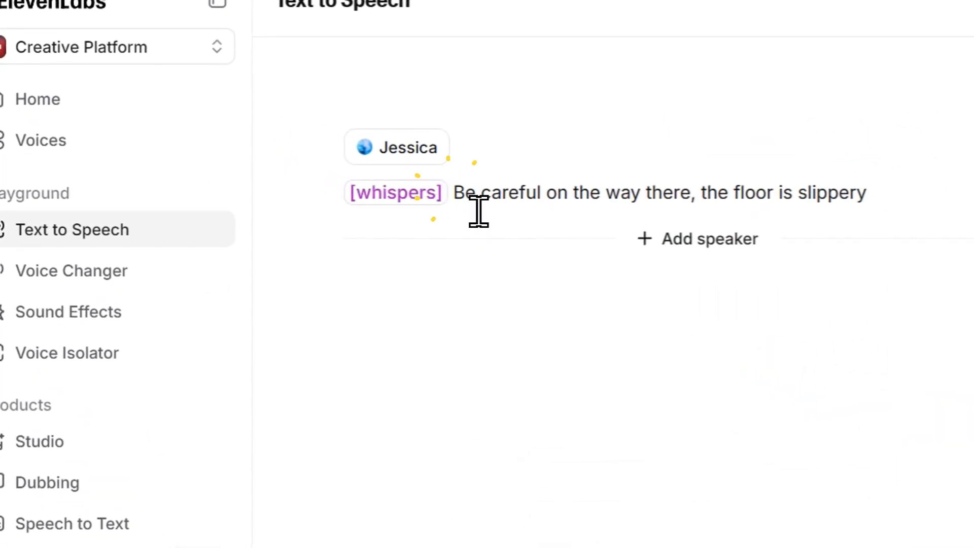
# Cut [whispers] and paste it before 'the floor is slippery', then generate speech.
pyautogui.moveTo(446, 193); pyautogui.dragTo(310, 206)
pyautogui.rightClick(388, 193)
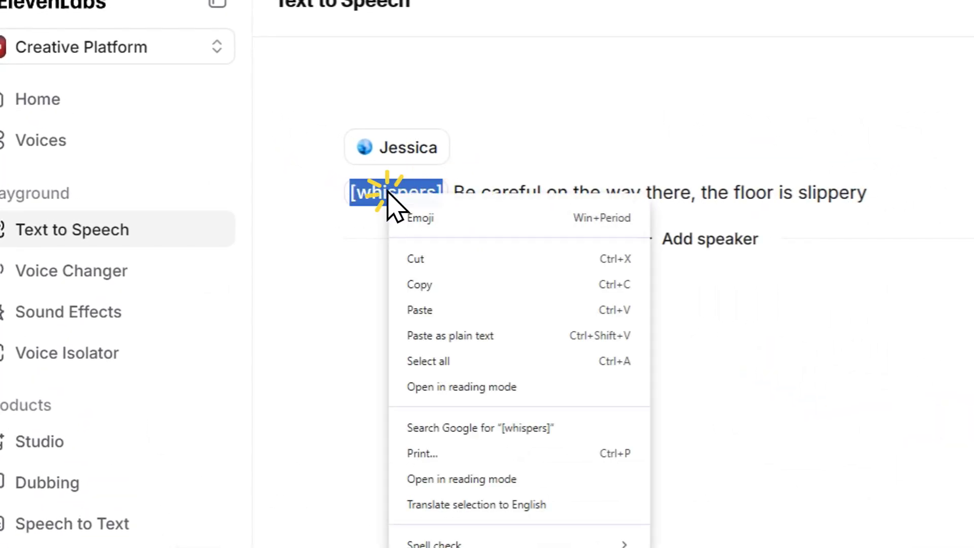
pyautogui.click(445, 259)
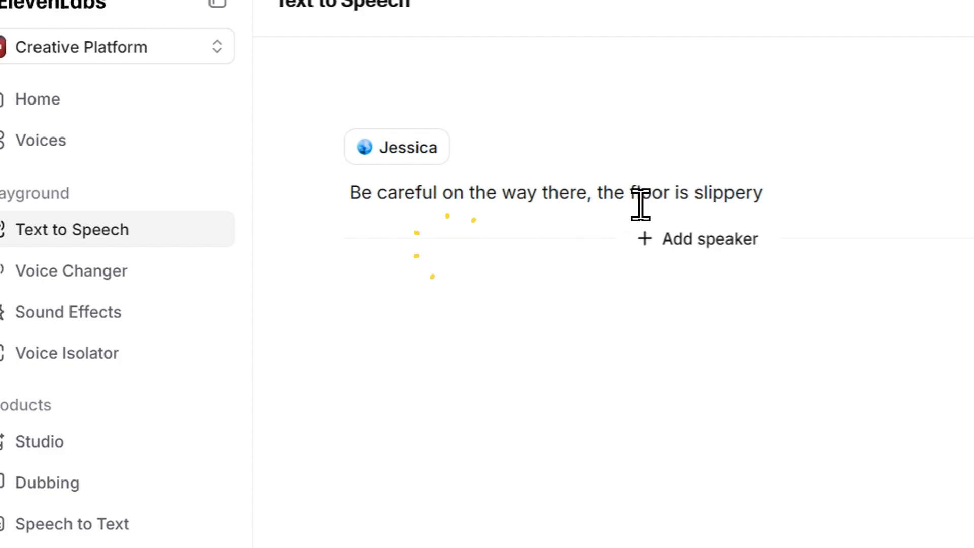
pyautogui.click(592, 193)
pyautogui.rightClick(592, 192)
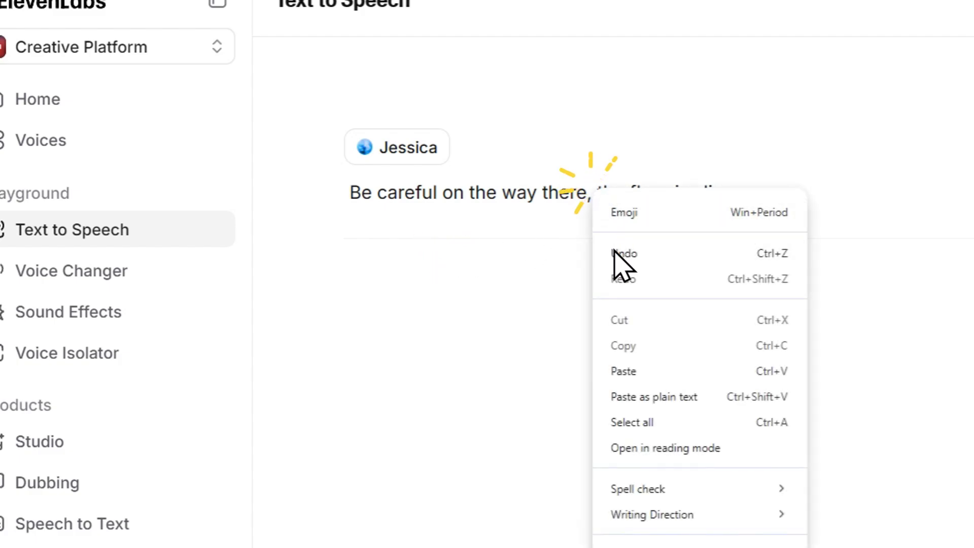
pyautogui.click(641, 370)
pyautogui.moveTo(702, 202); pyautogui.dragTo(973, 184)
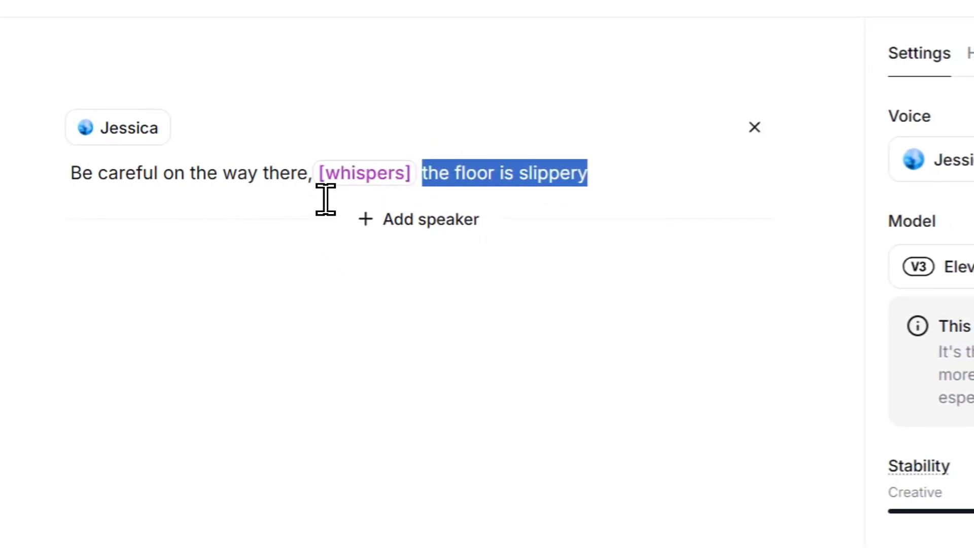
pyautogui.click(308, 172)
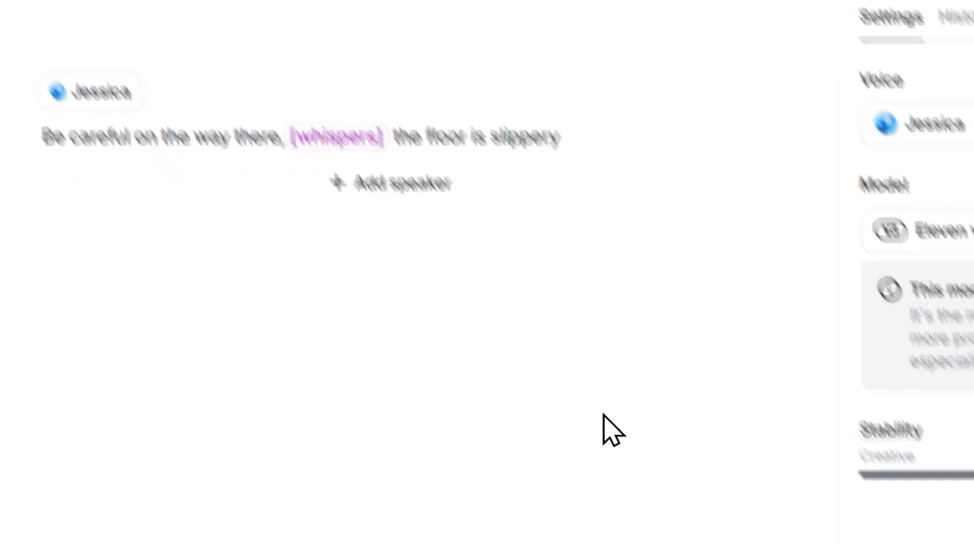
pyautogui.click(565, 398)
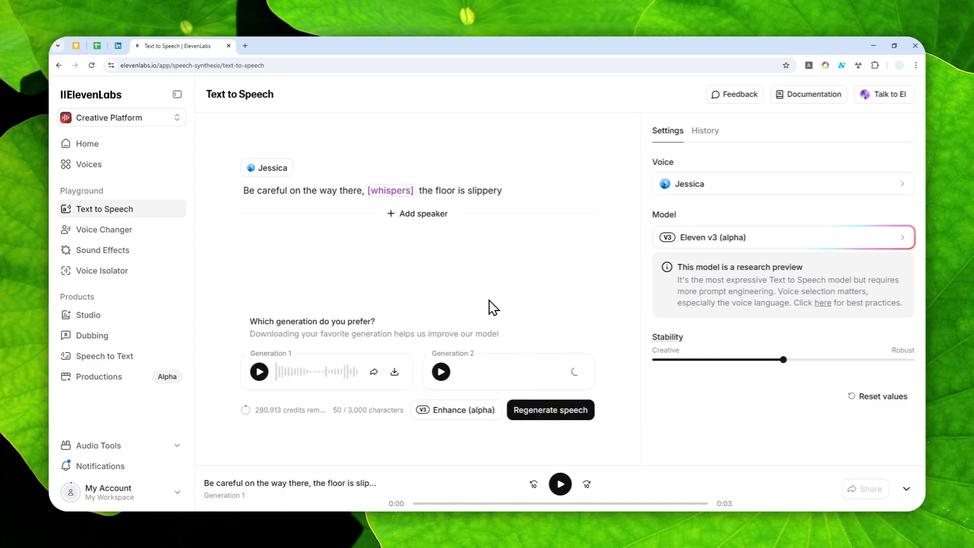
# Play Generation 1 and Generation 2 of the partly whispered line.
pyautogui.click(259, 372)
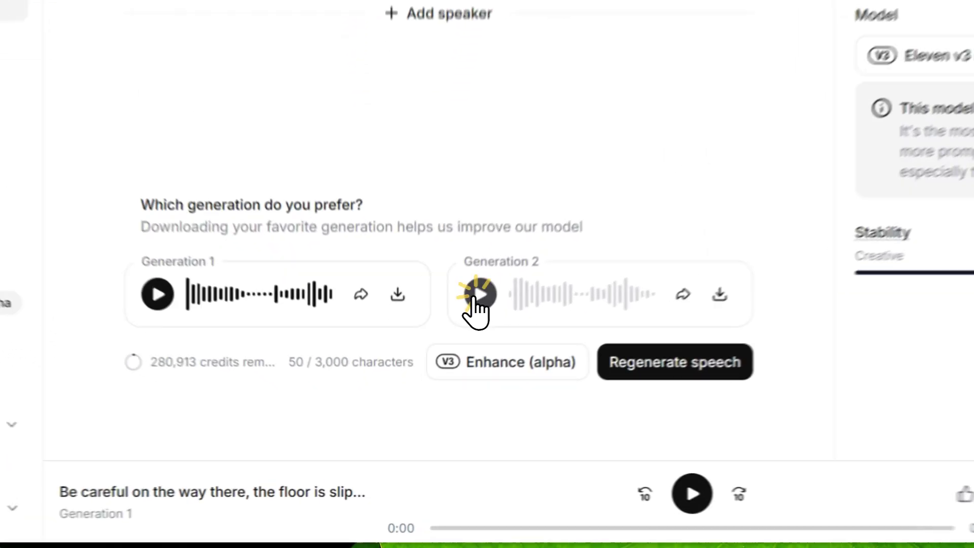
pyautogui.click(441, 372)
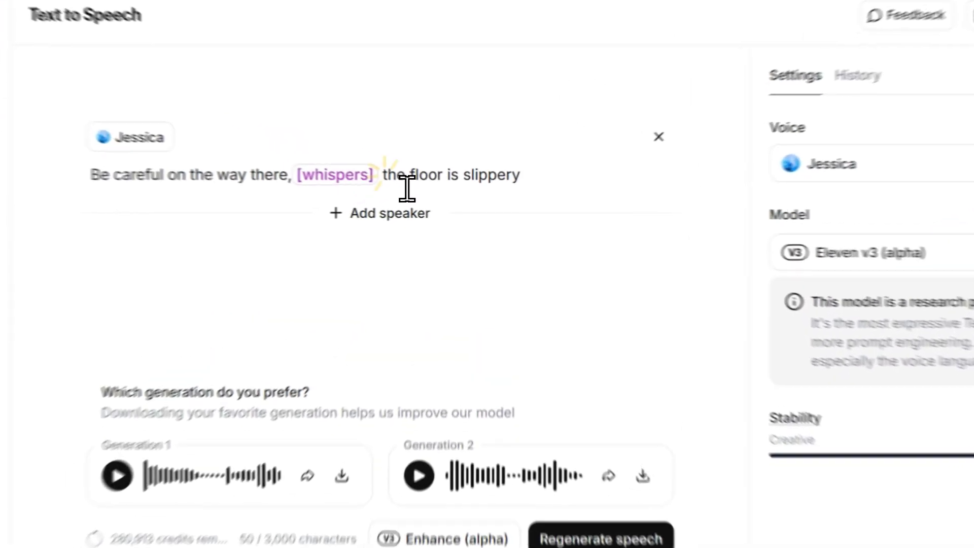
pyautogui.moveTo(424, 201); pyautogui.dragTo(529, 196)
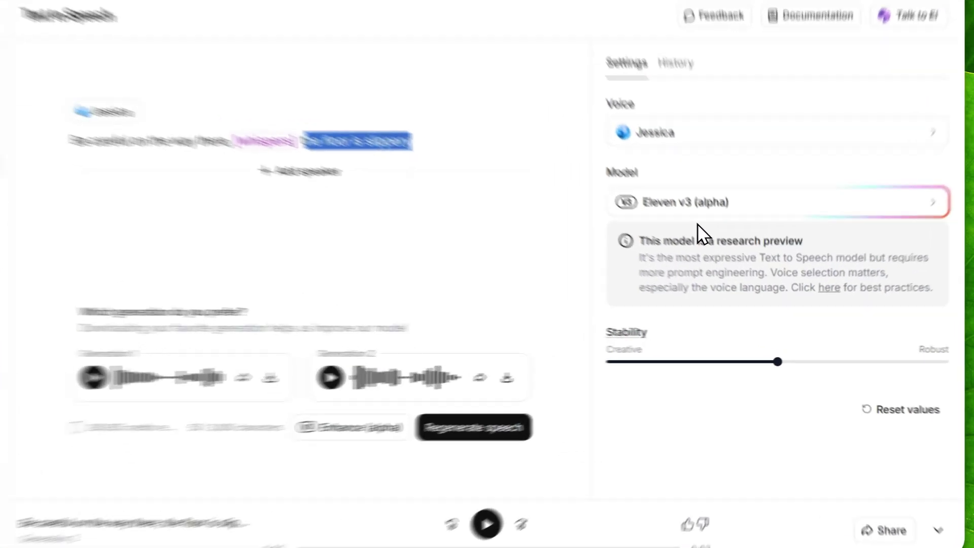
# Regenerate the partly whispered line and play the new 0:03 Generation 1.
pyautogui.click(718, 257)
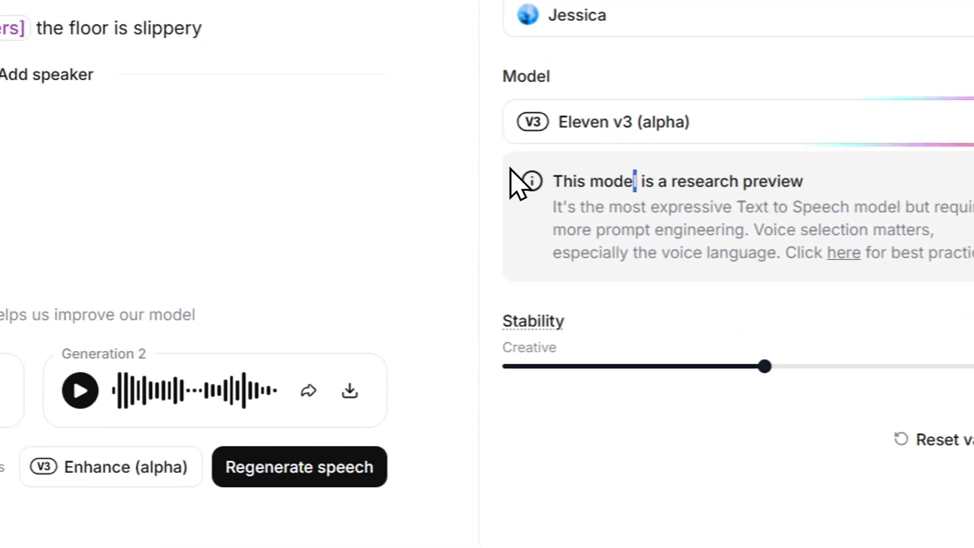
pyautogui.click(461, 413)
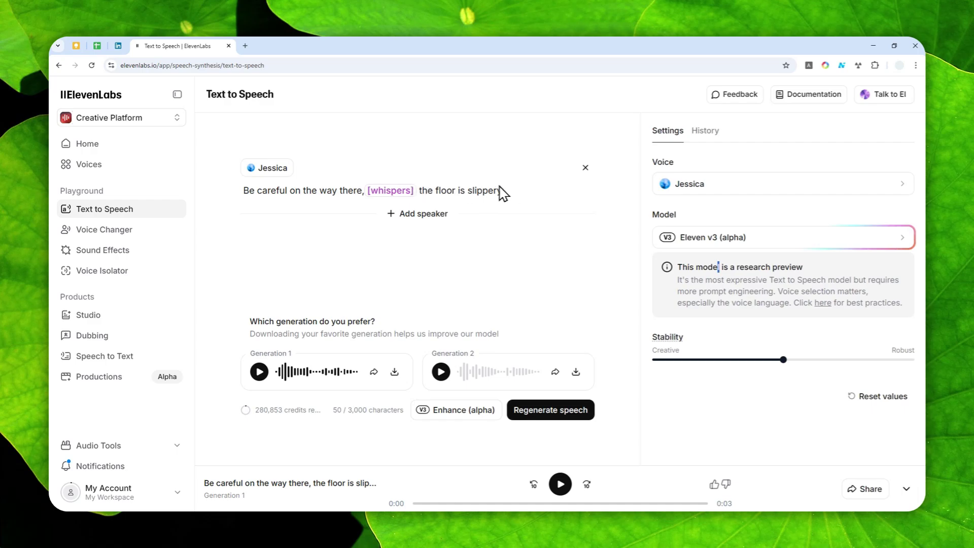
pyautogui.click(259, 371)
pyautogui.click(252, 191)
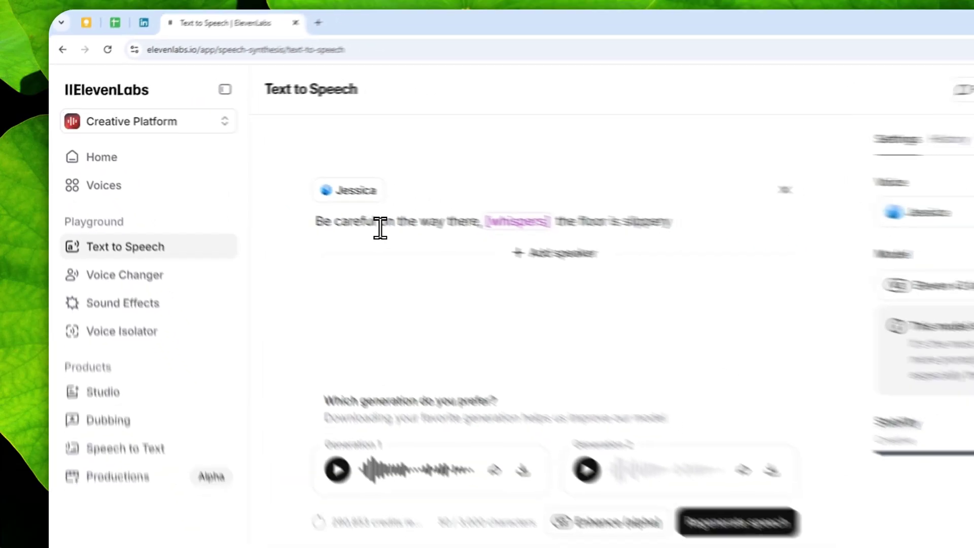
# Add '[laugh] ' before 'Be careful', generate, and play both generations.
pyautogui.write('[')
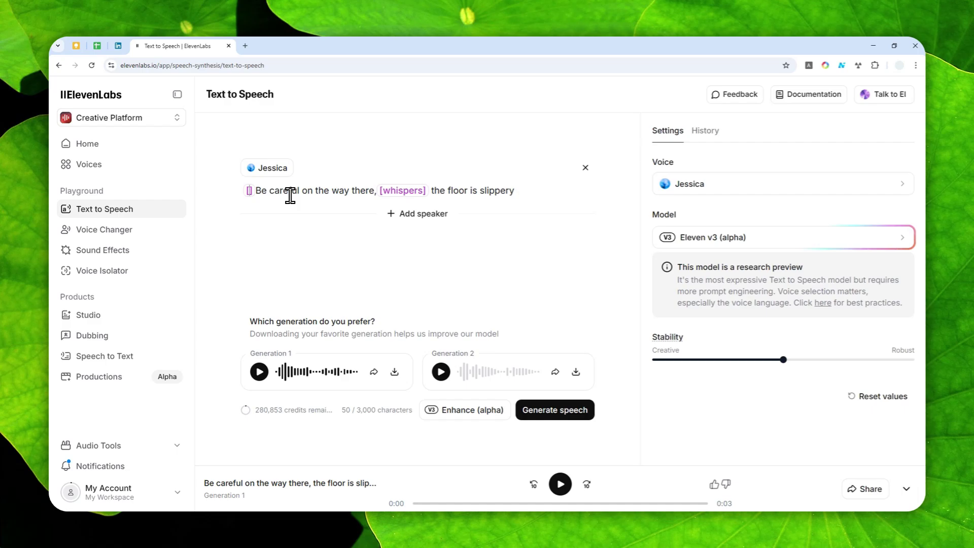
pyautogui.write('laugh]')
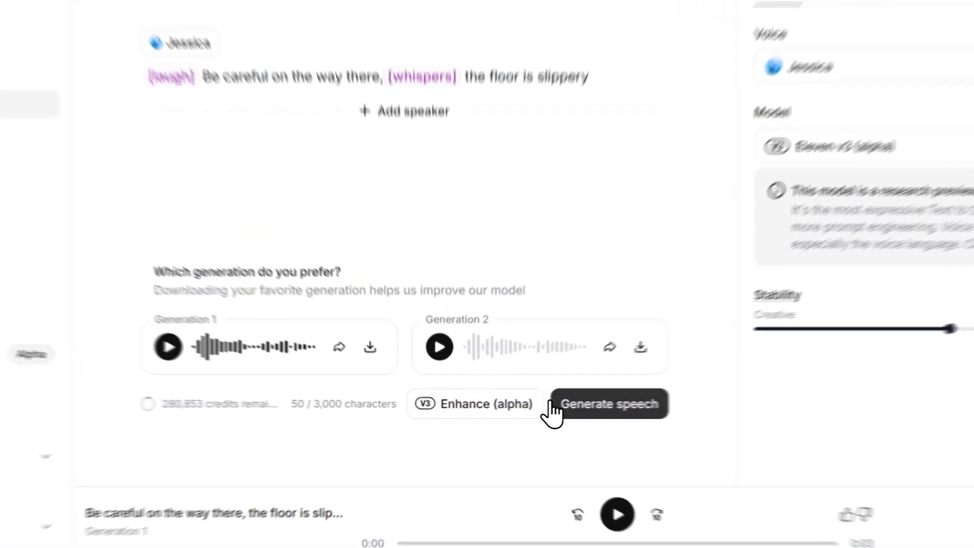
pyautogui.click(555, 409)
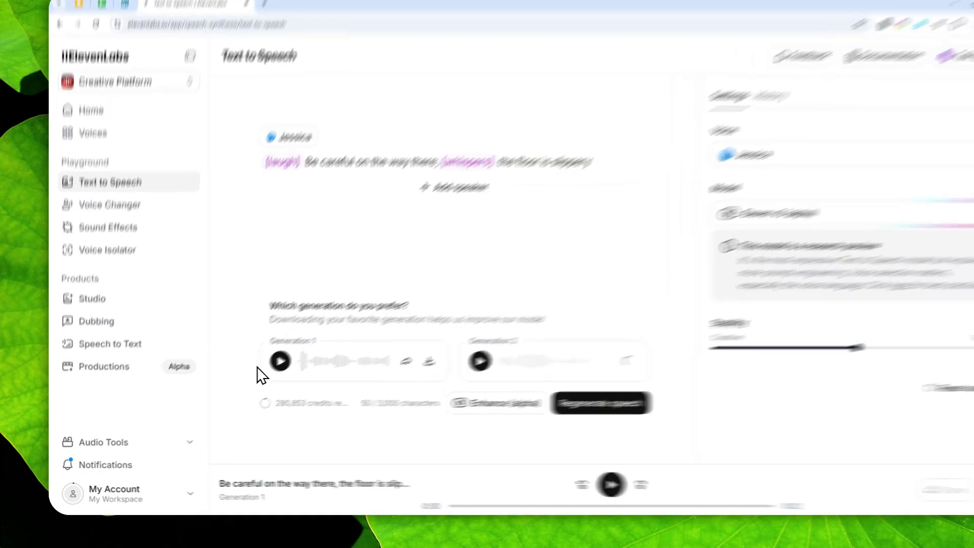
pyautogui.click(280, 361)
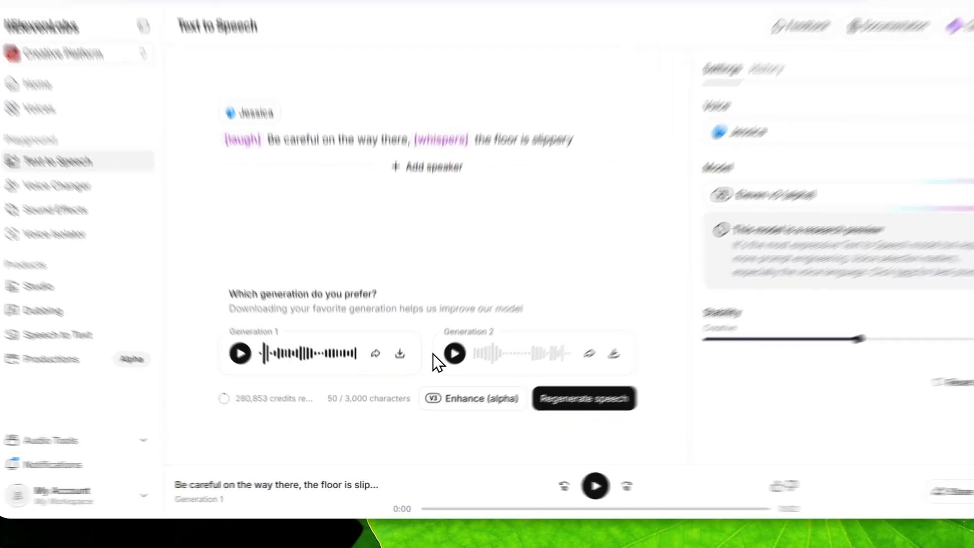
pyautogui.click(455, 353)
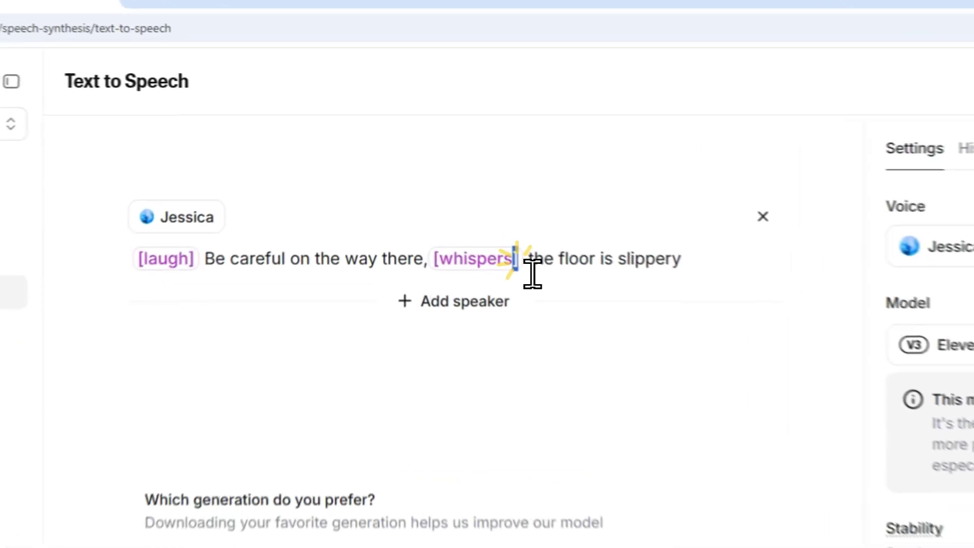
pyautogui.doubleClick(431, 192)
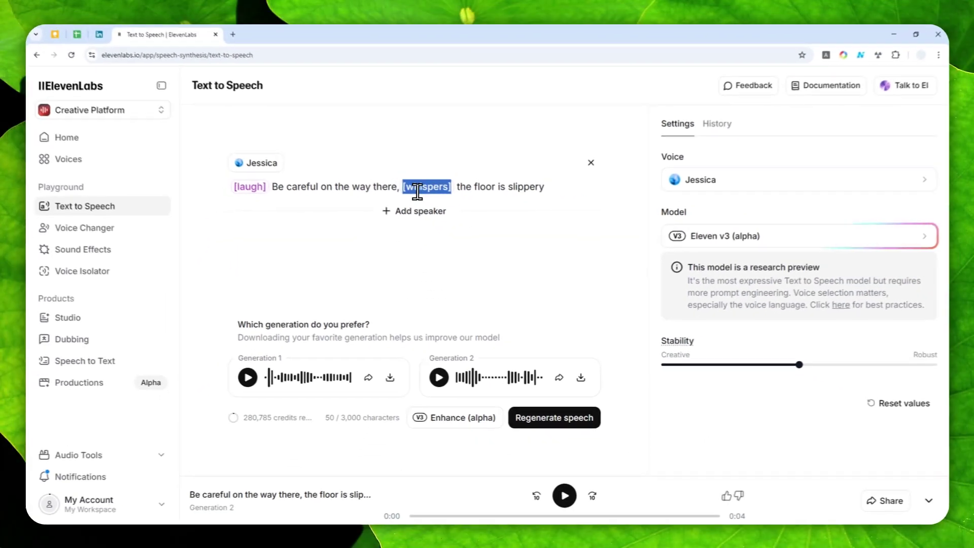